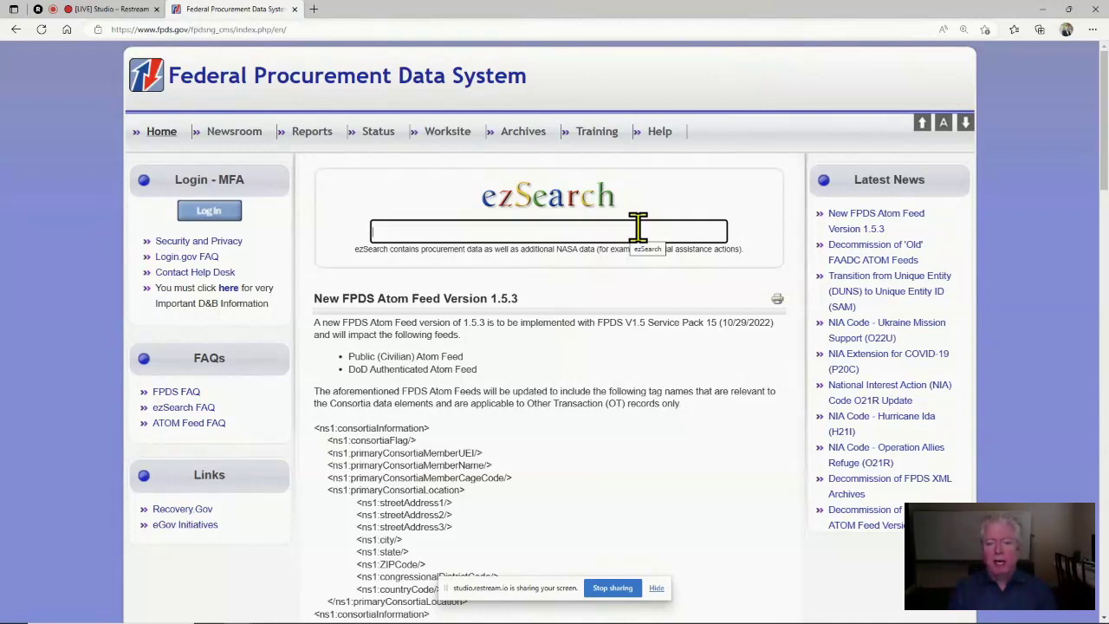
- Search the federal procurement data in ezSearch for the keyword "sharepoint"
left_click(512, 239)
type("sharepoint")
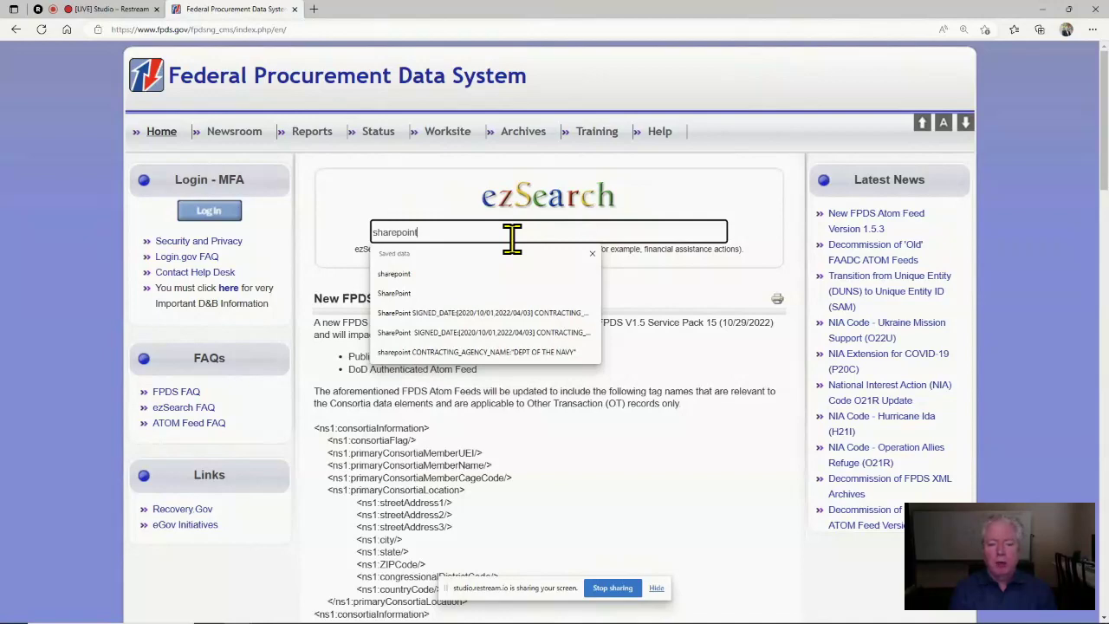
key("Return")
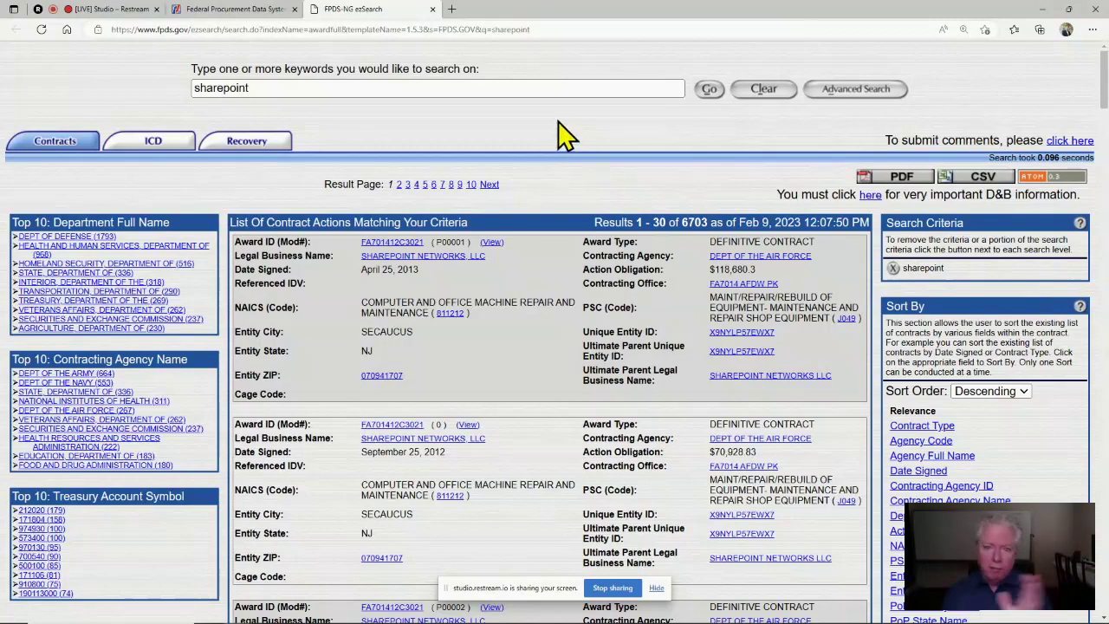
left_click(862, 90)
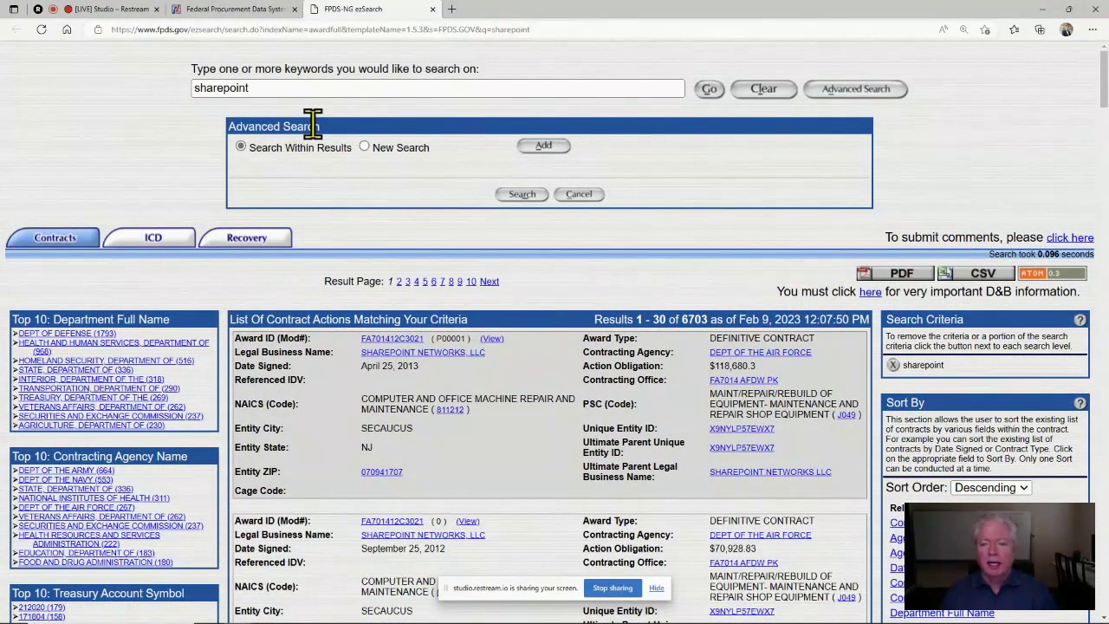
left_click(544, 147)
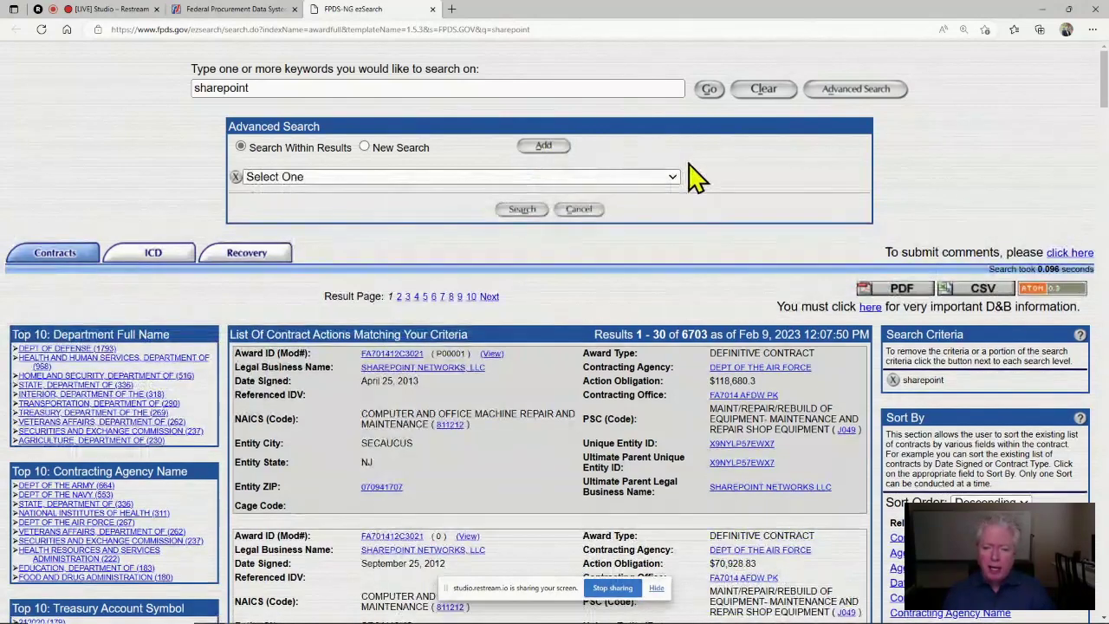
left_click(676, 176)
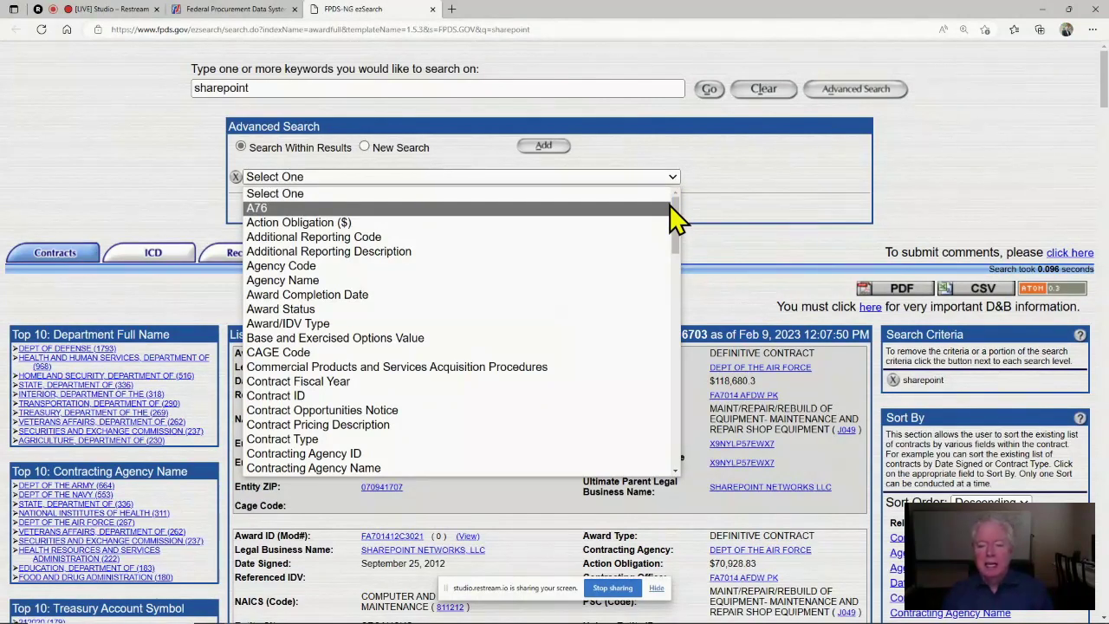
left_click_drag(668, 208, 678, 322)
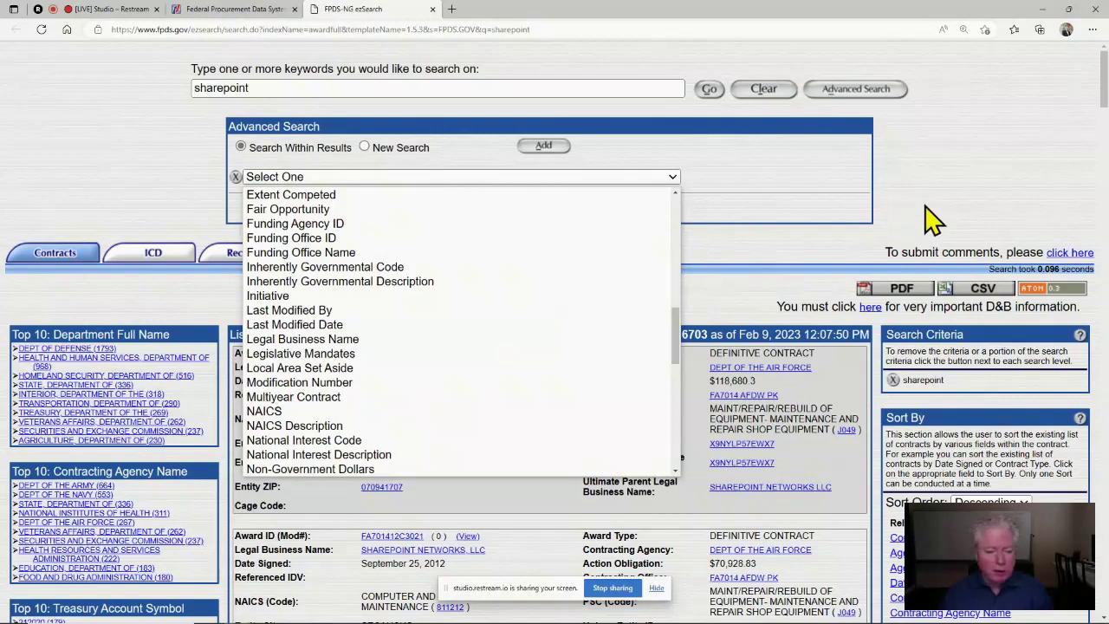
left_click(877, 223)
- View the first contract action's record down to its Description of Requirement, and close the record
left_click(487, 355)
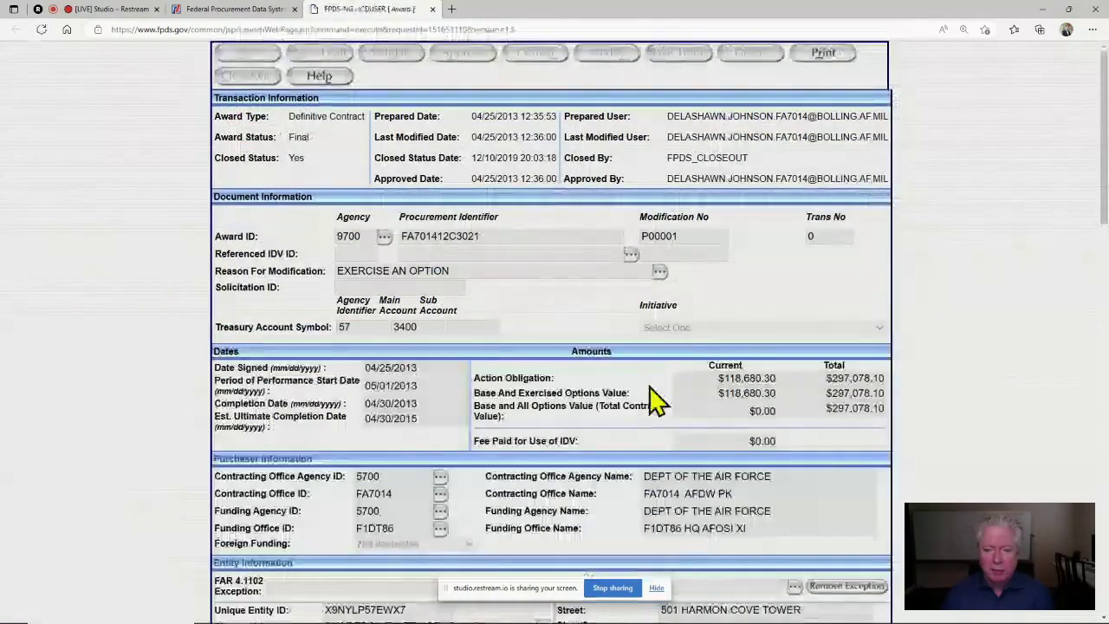
left_click_drag(1103, 114, 1104, 443)
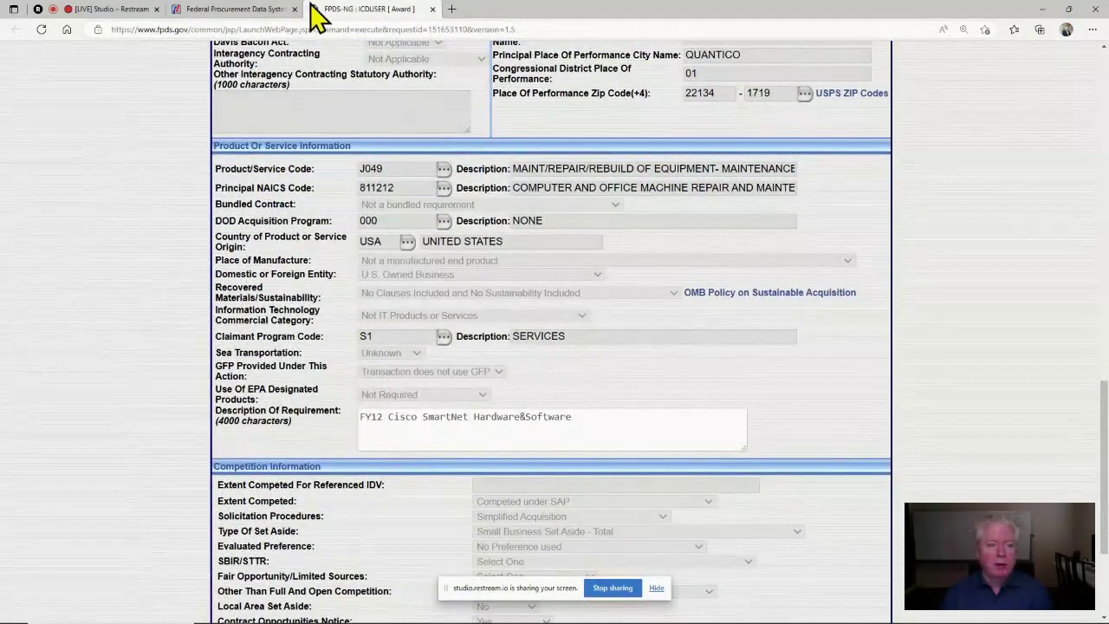
left_click(433, 8)
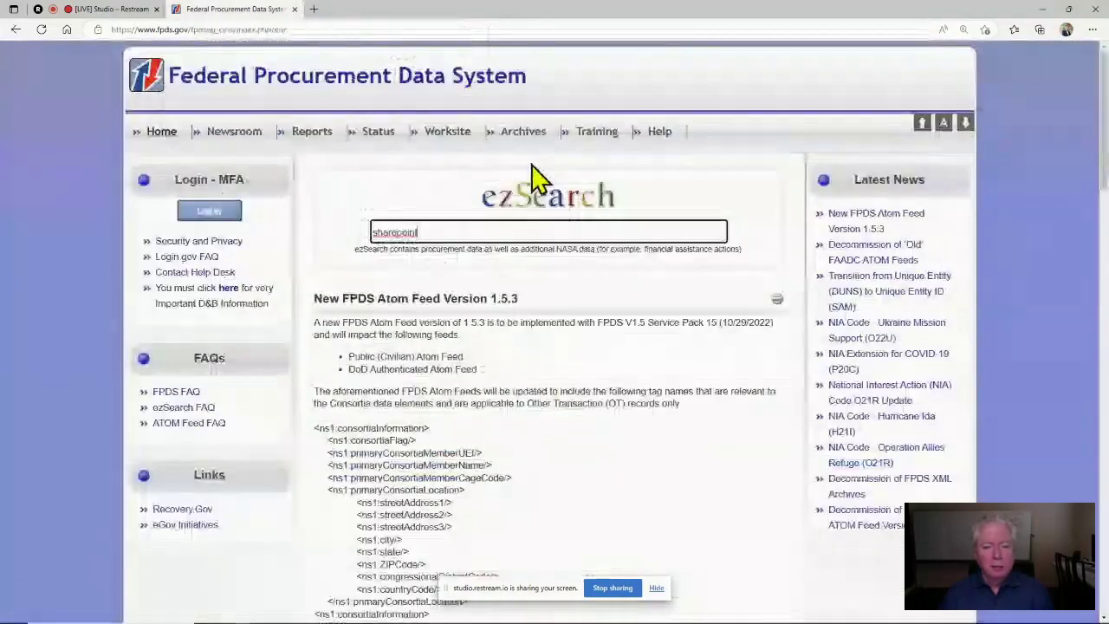
- Rerun the sharepoint search and replace it with a new advanced search for Description of Requirement like "SharePoint"
left_click(536, 232)
key("Return")
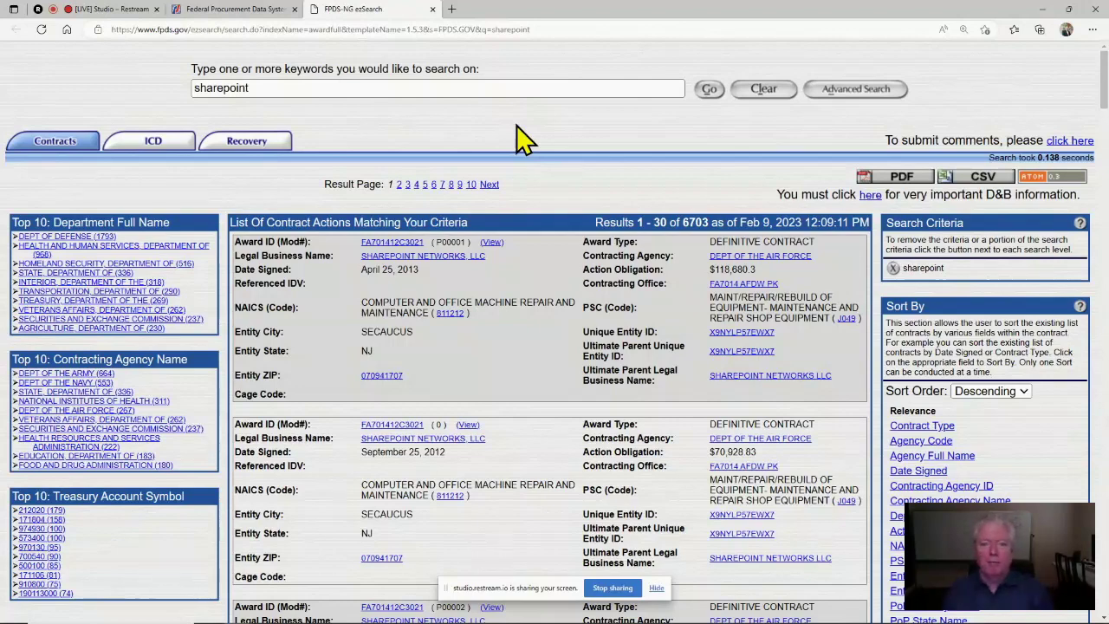
left_click(846, 92)
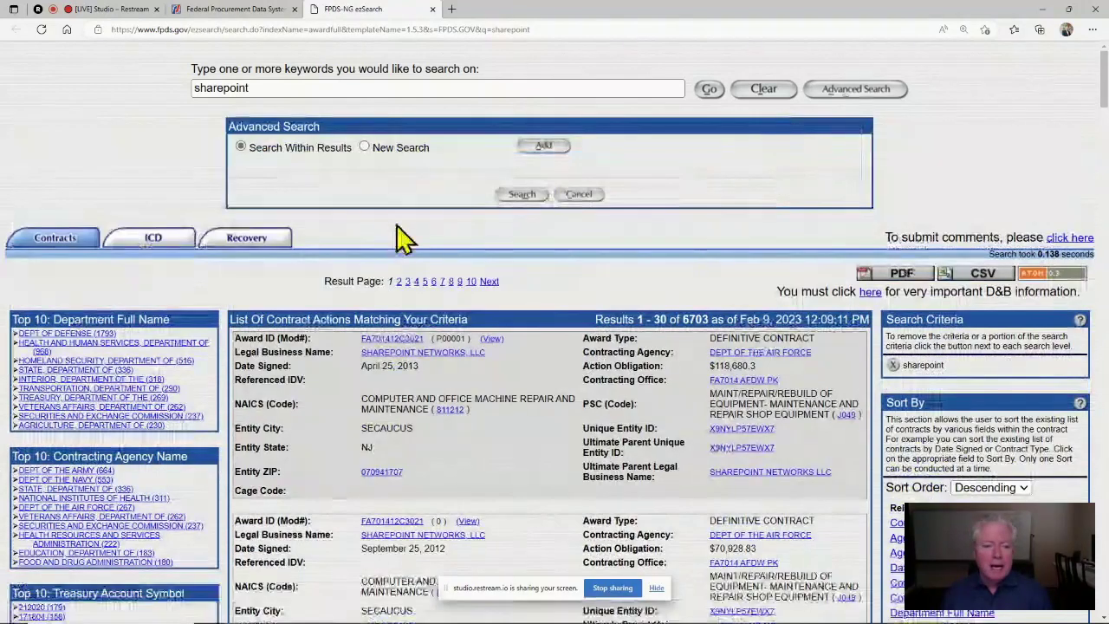
left_click(539, 146)
left_click(440, 177)
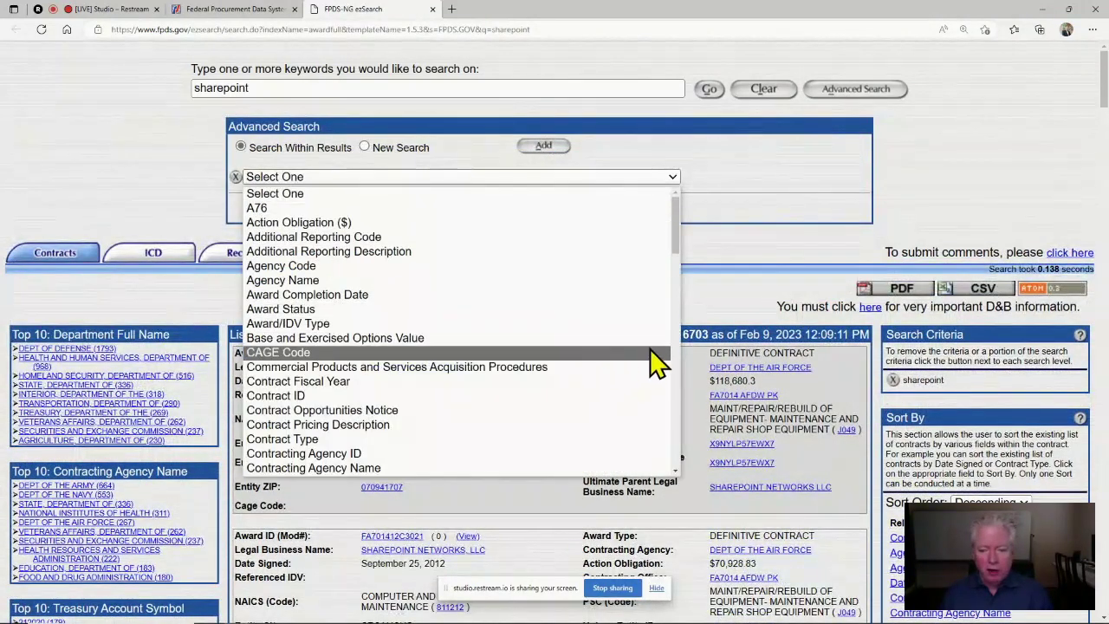
scroll(656, 362, "down", 3)
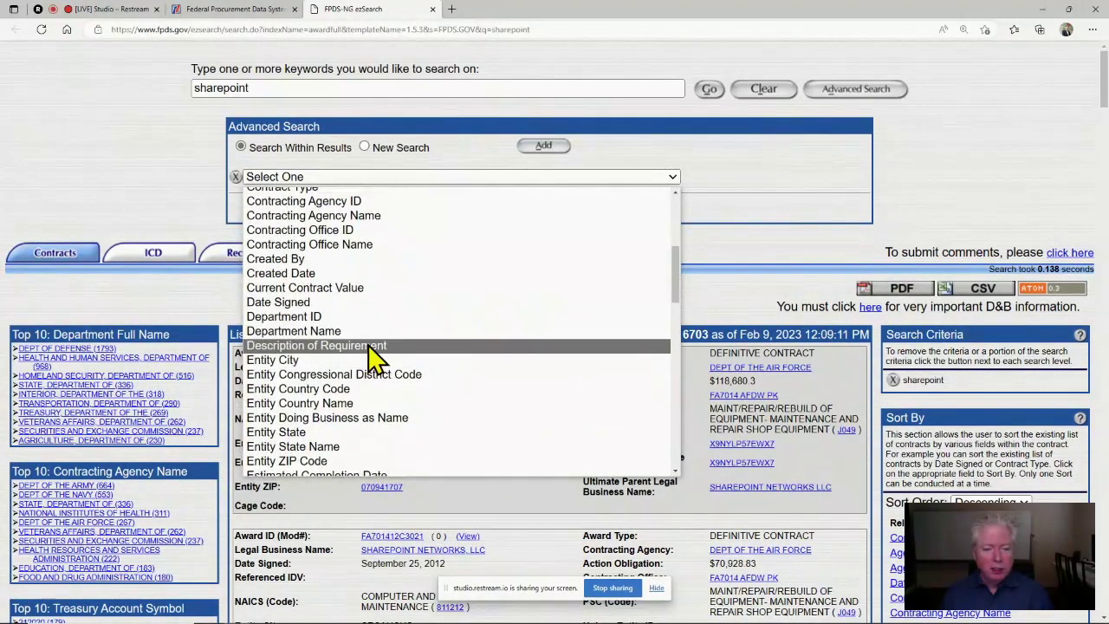
left_click(371, 347)
left_click(632, 177)
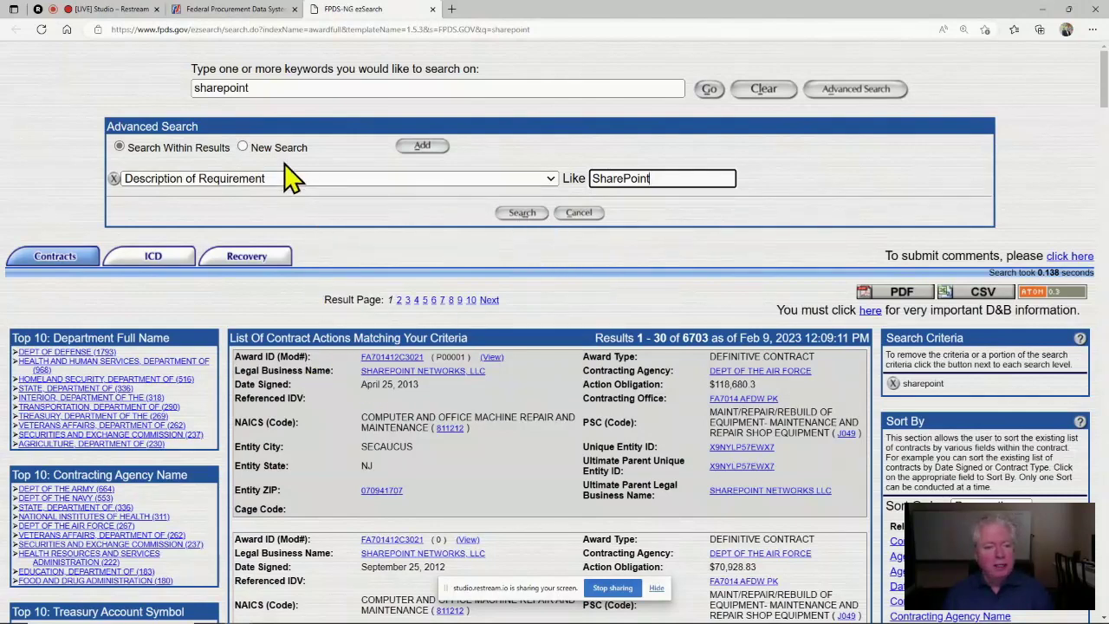
left_click(243, 148)
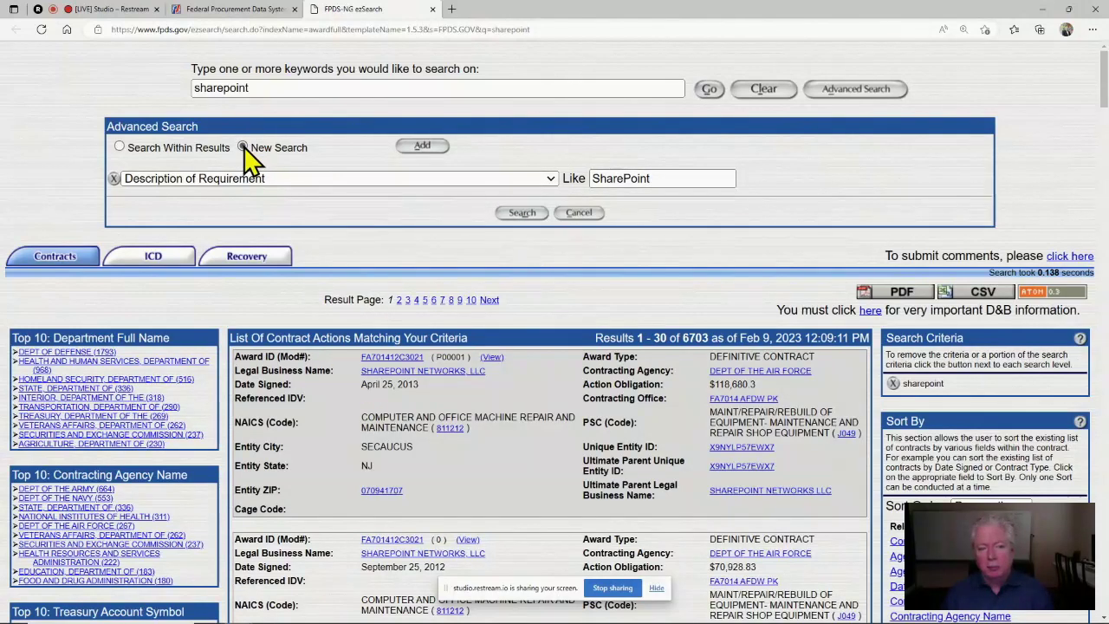
left_click(523, 217)
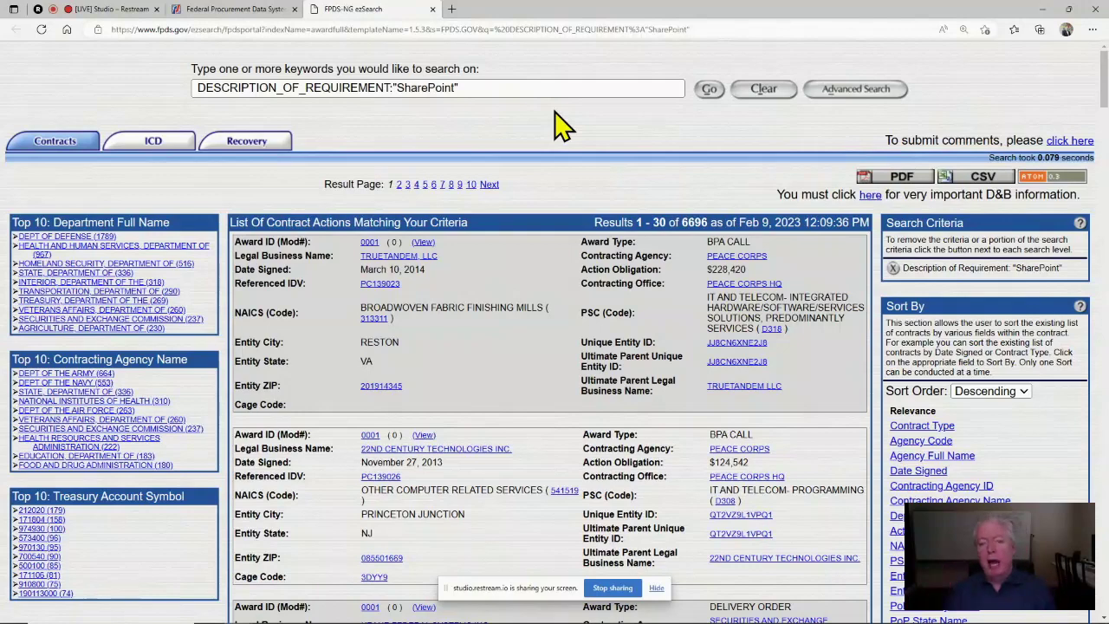
- Add an Estimated Completion Date criterion within the current results, starting from 10/01/2023
left_click(887, 92)
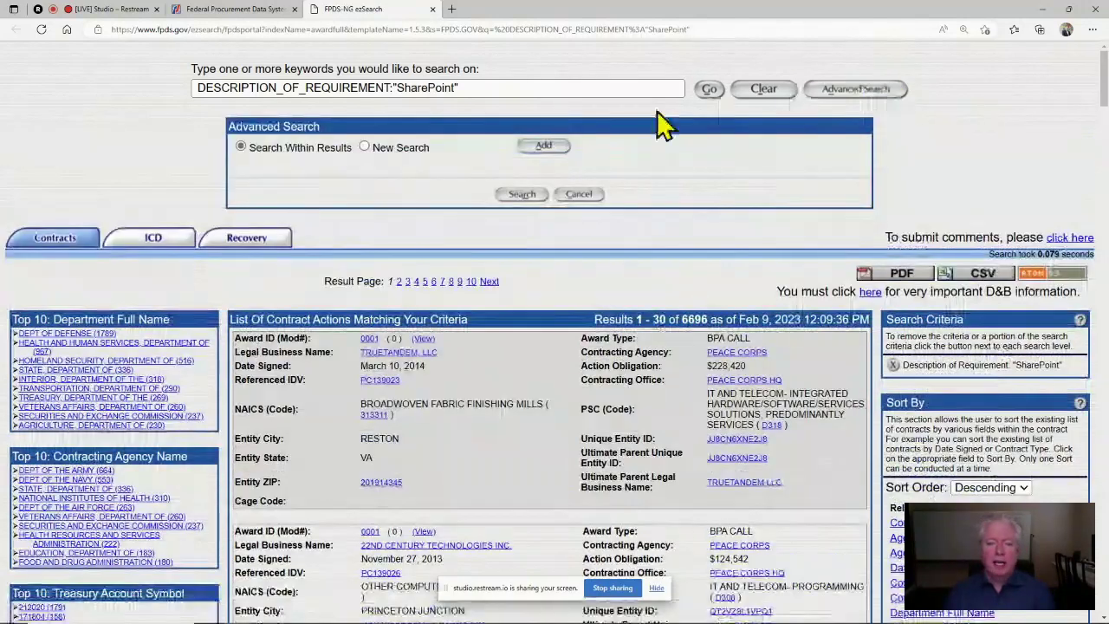
left_click(543, 147)
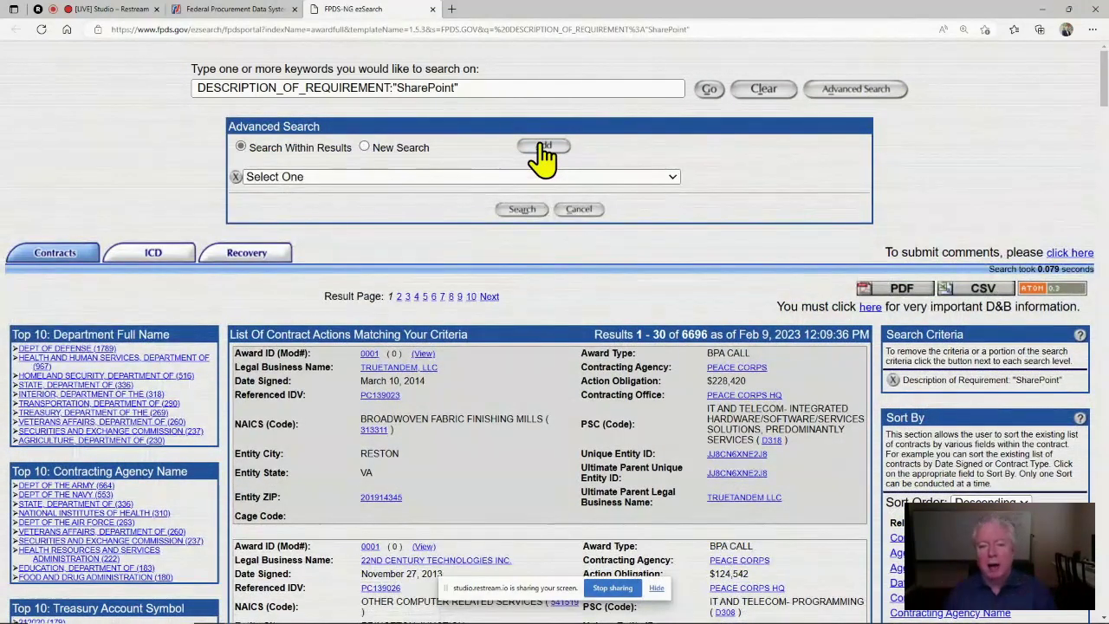
left_click(669, 178)
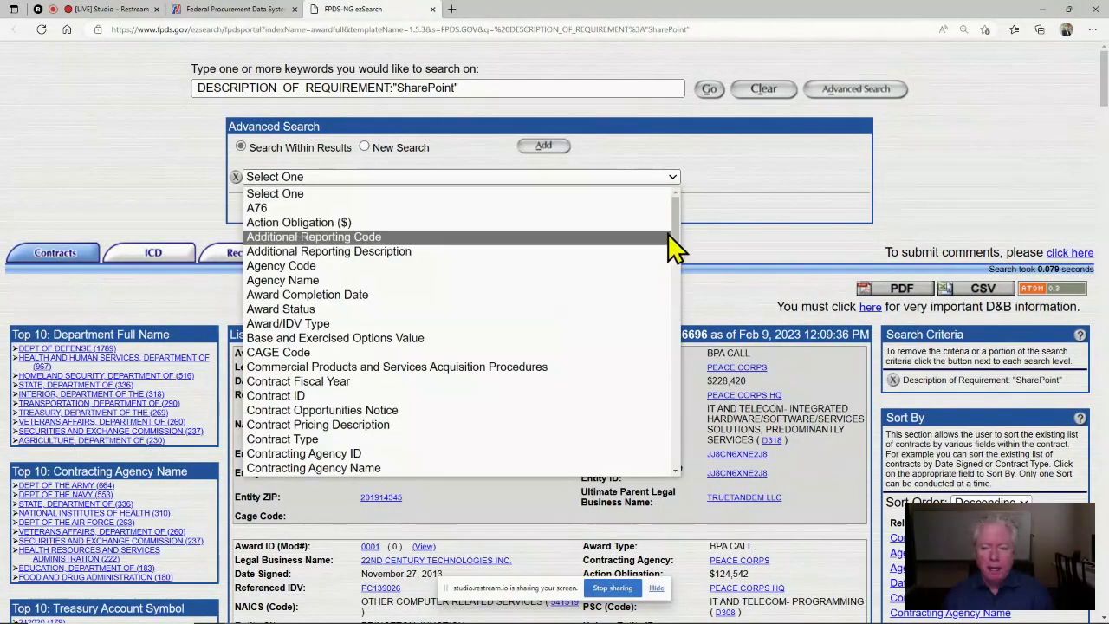
scroll(676, 250, "down", 8)
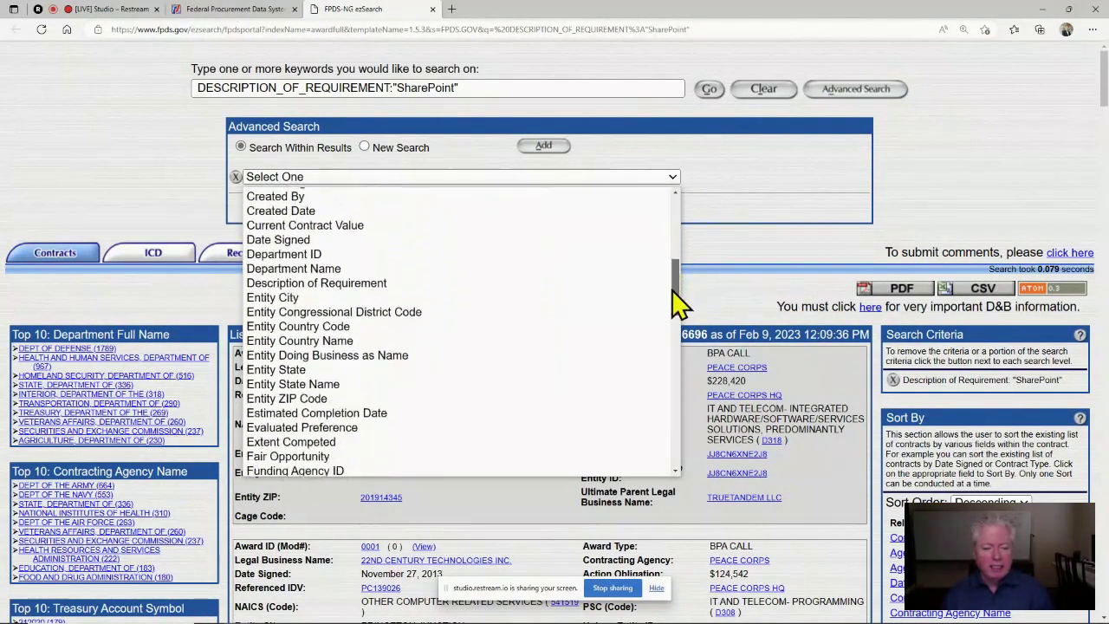
scroll(674, 299, "down", 1)
scroll(674, 299, "down", 3)
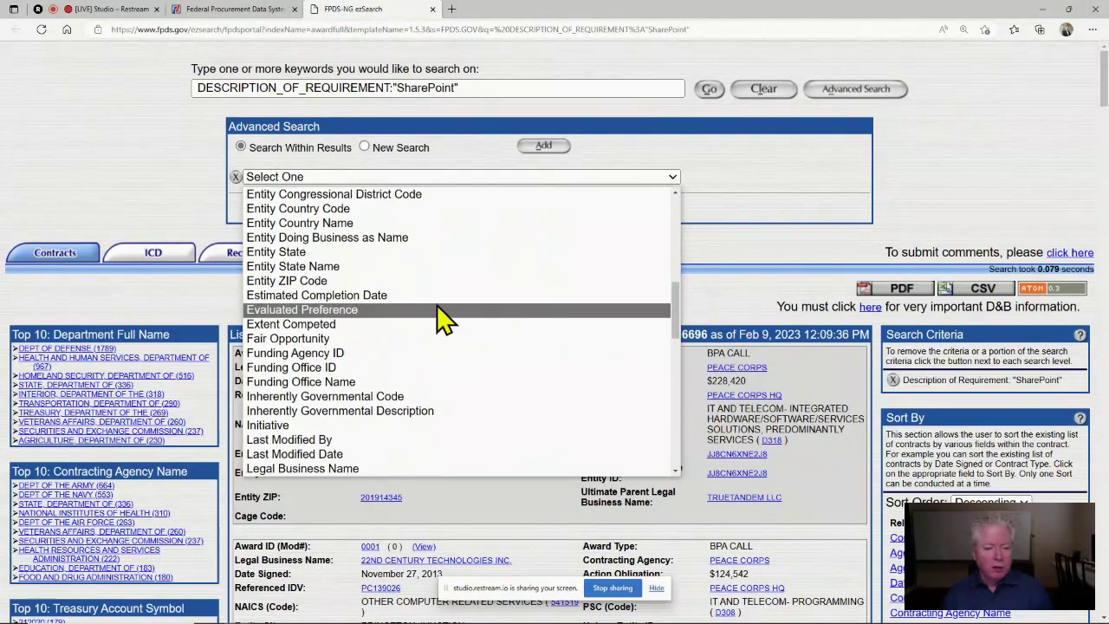
left_click(428, 295)
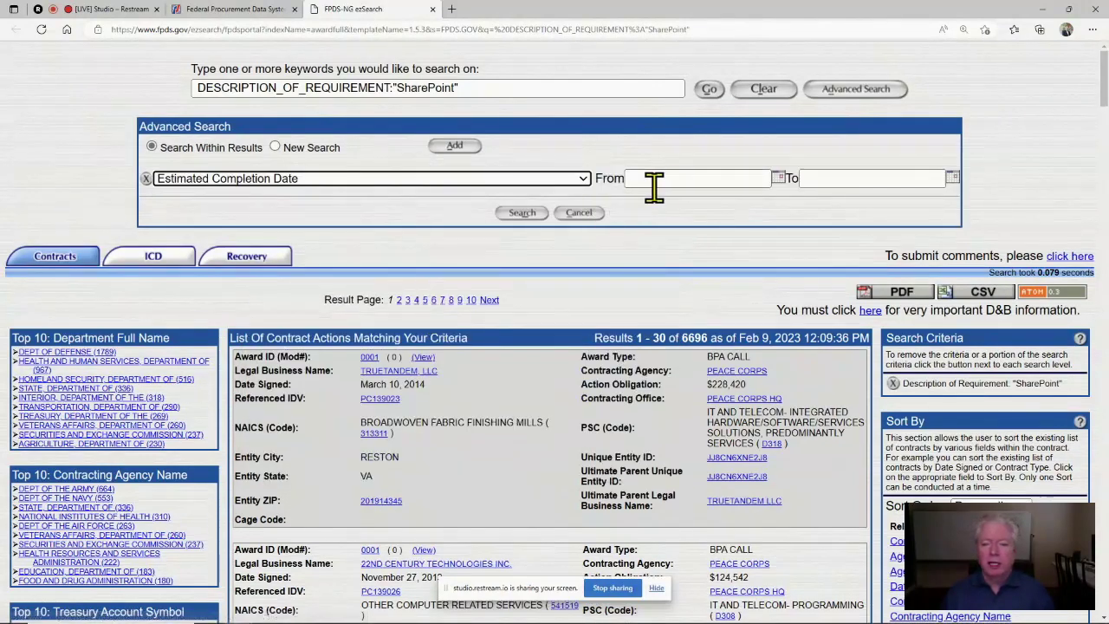
left_click(778, 177)
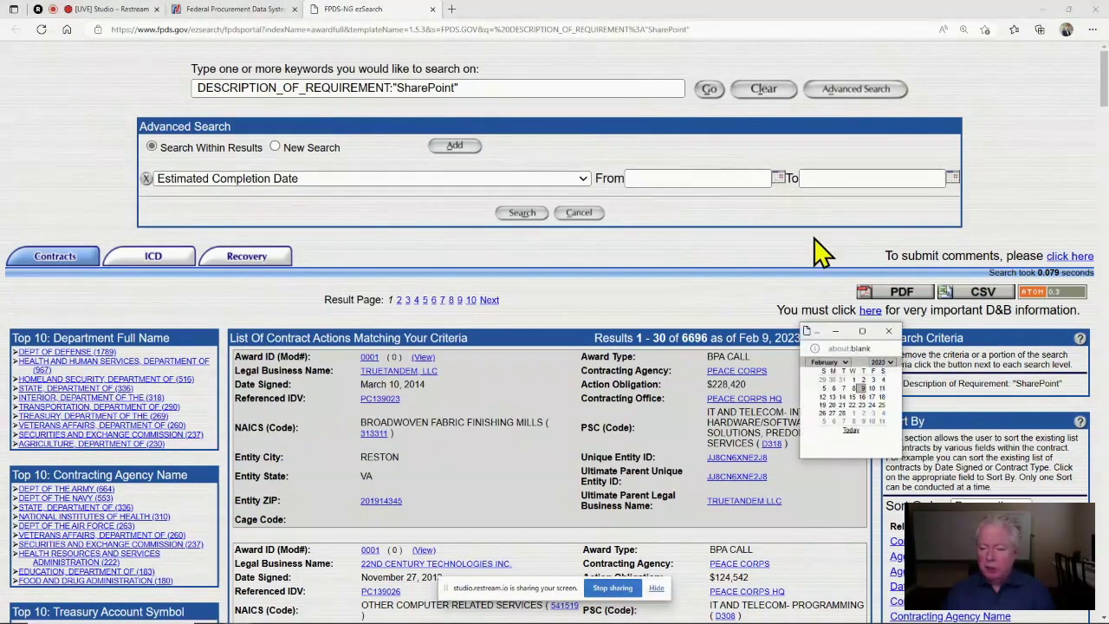
left_click(836, 362)
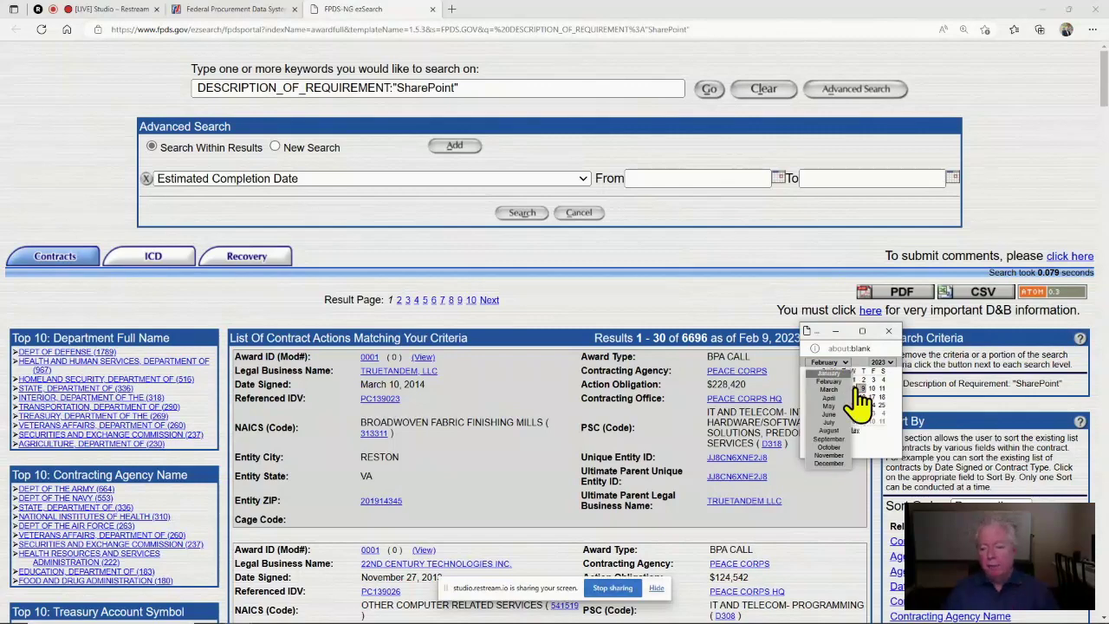
left_click(839, 445)
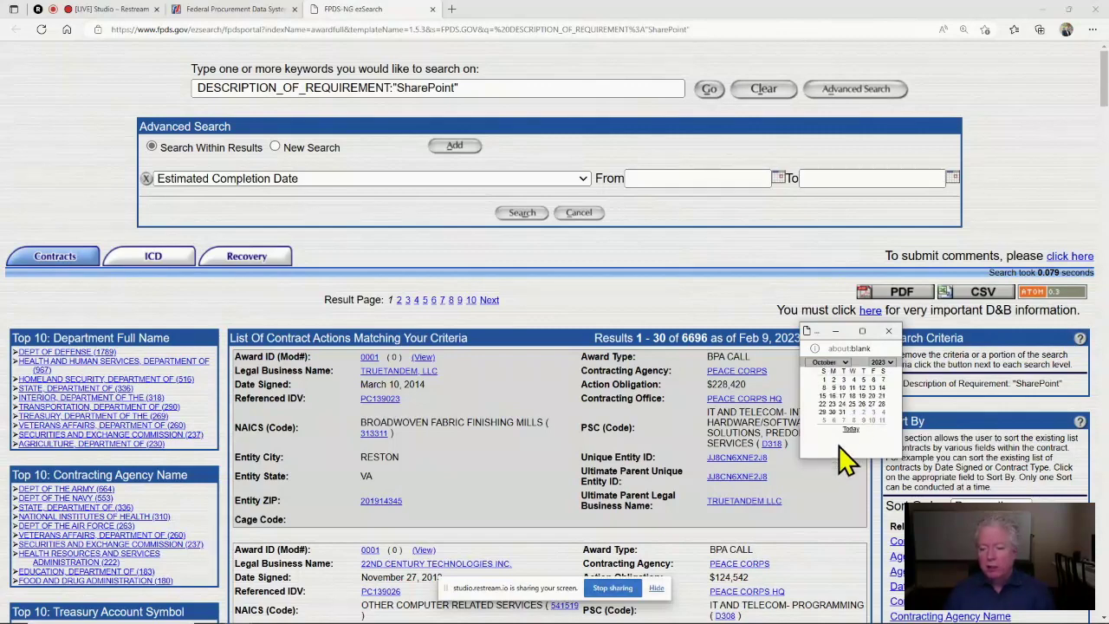
left_click(825, 380)
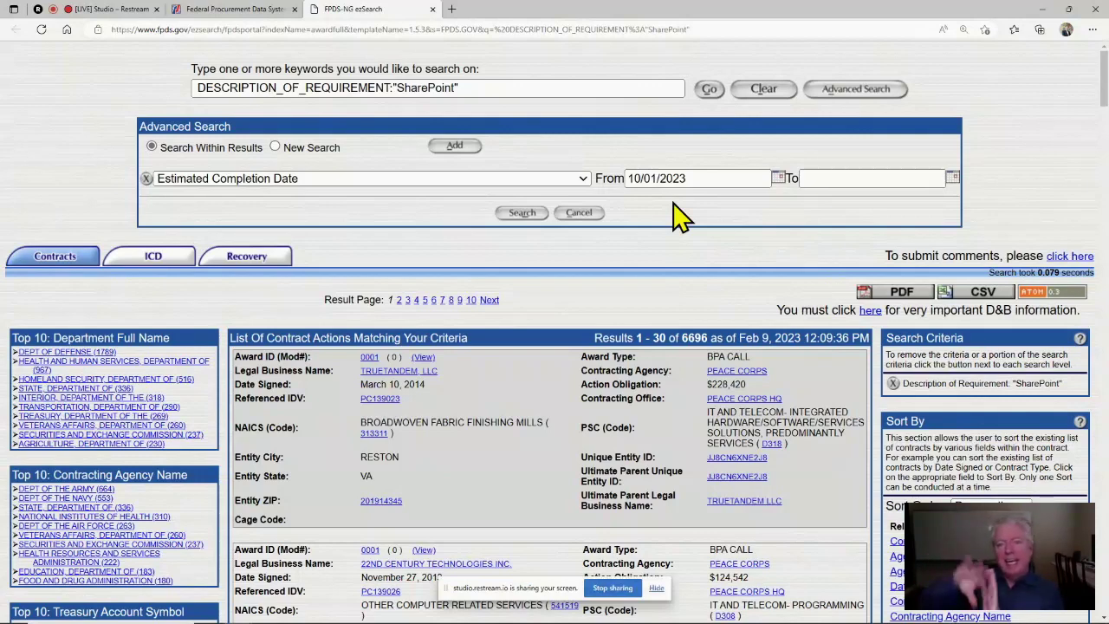
- Set the end of the Estimated Completion Date range to 10/01/2025 and run the search within the results
left_click(954, 178)
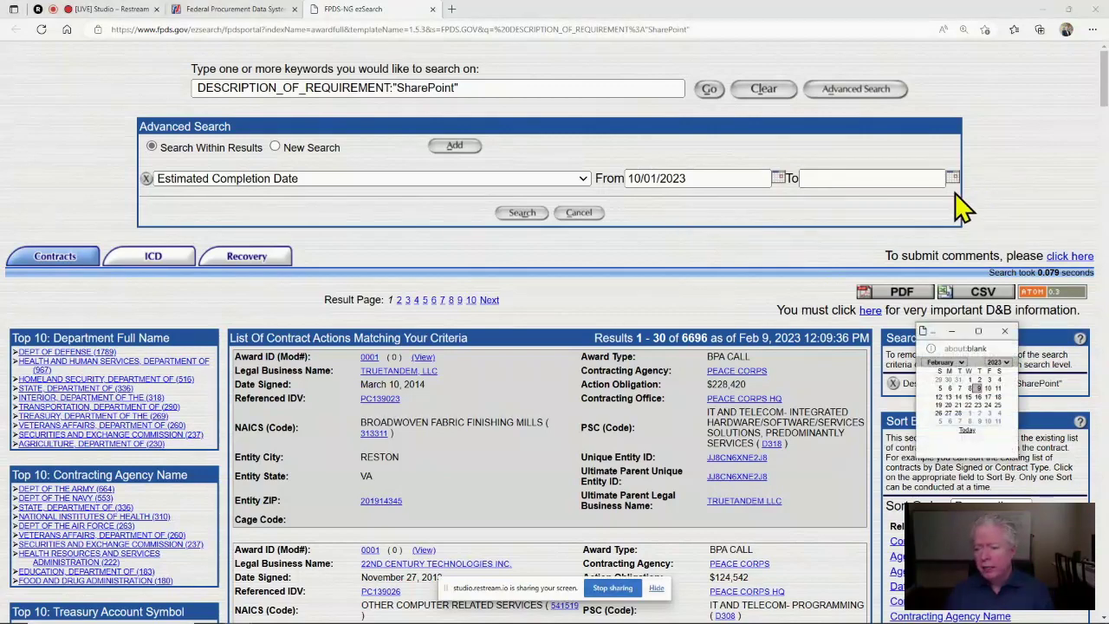
left_click(960, 363)
left_click(961, 456)
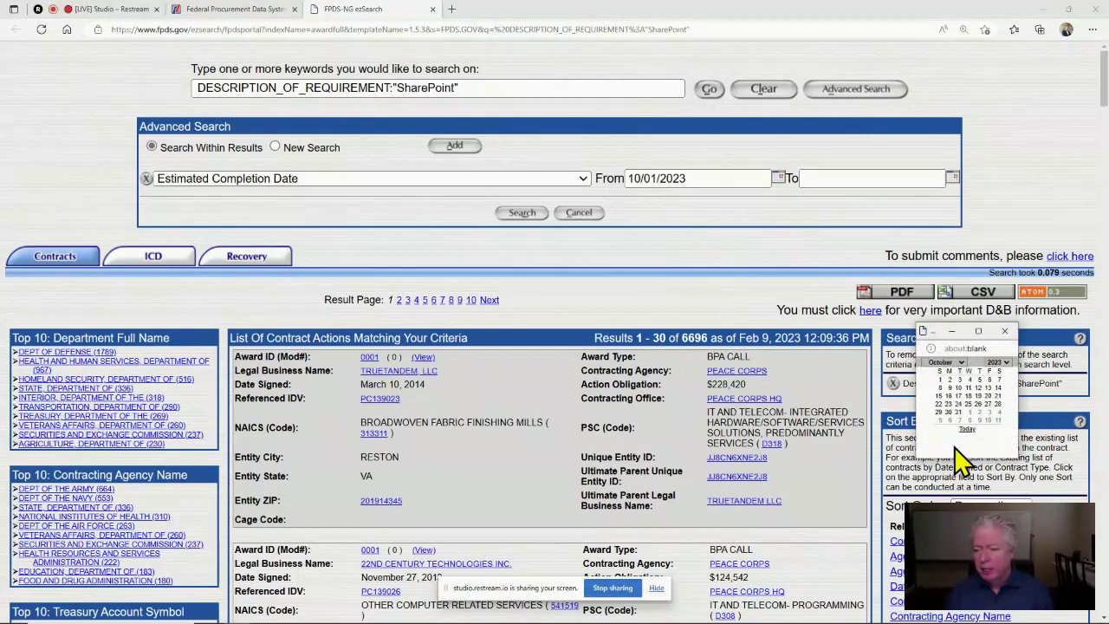
left_click(1006, 363)
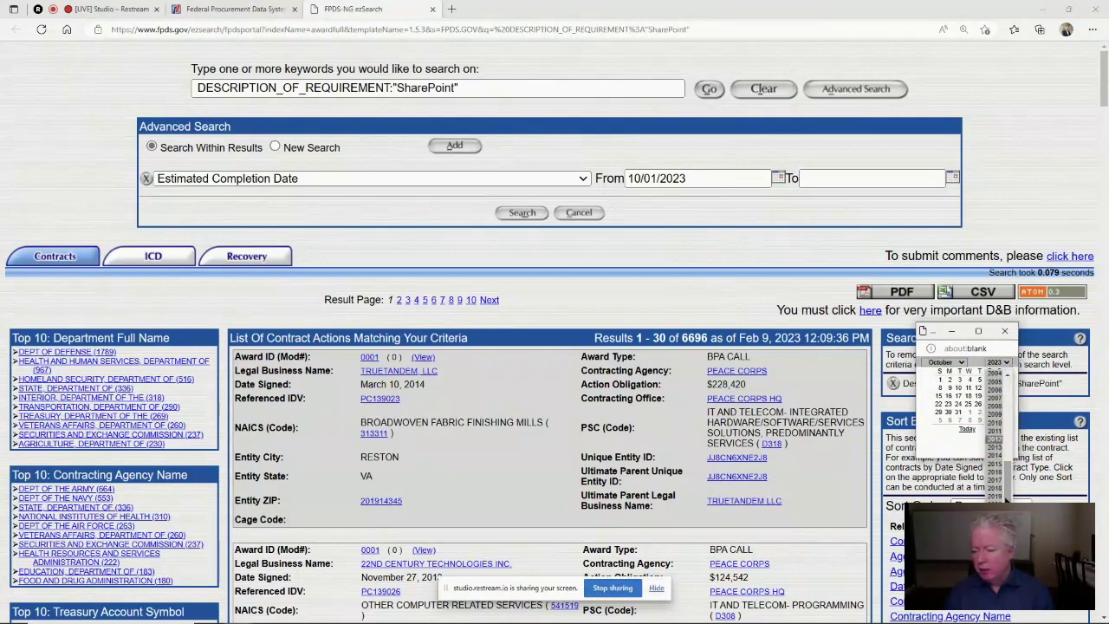
scroll(995, 433, "down", 1)
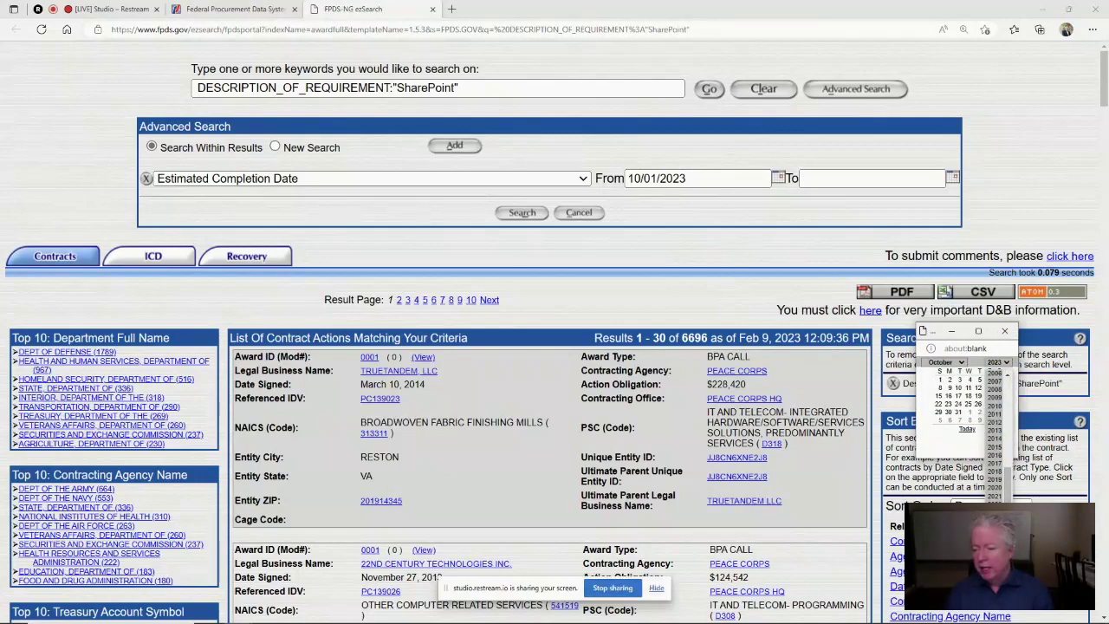
scroll(997, 433, "down", 2)
left_click(998, 437)
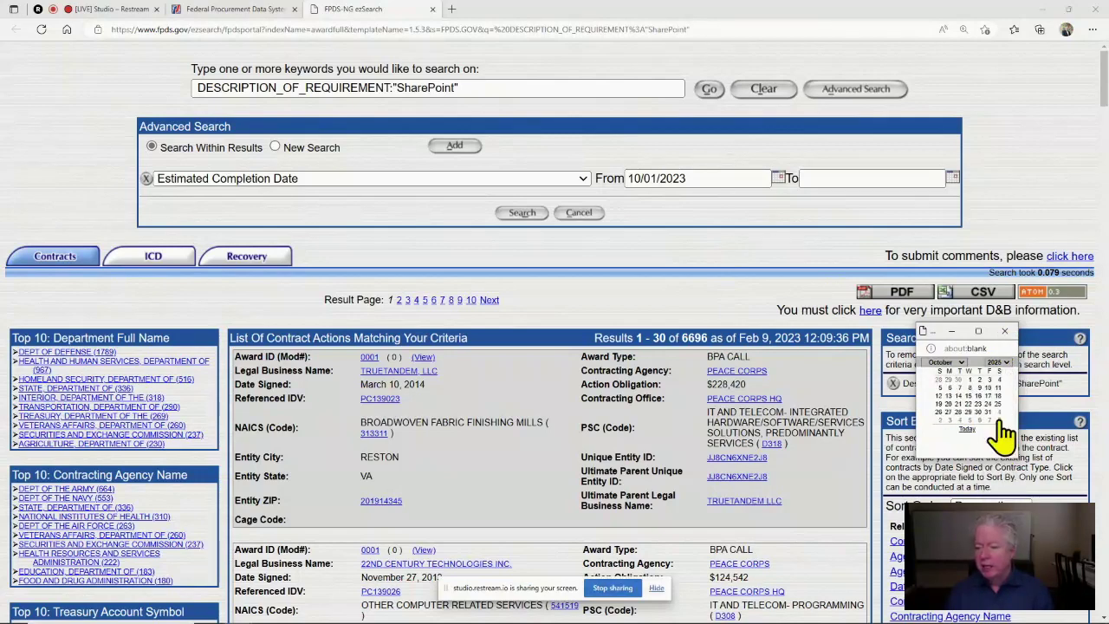
left_click(971, 379)
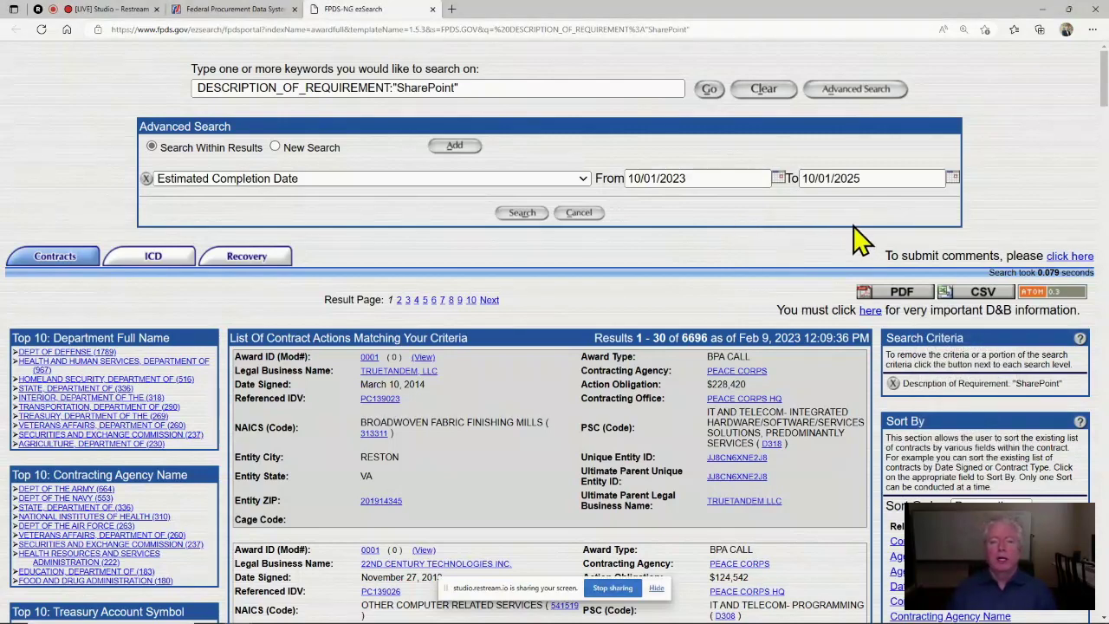
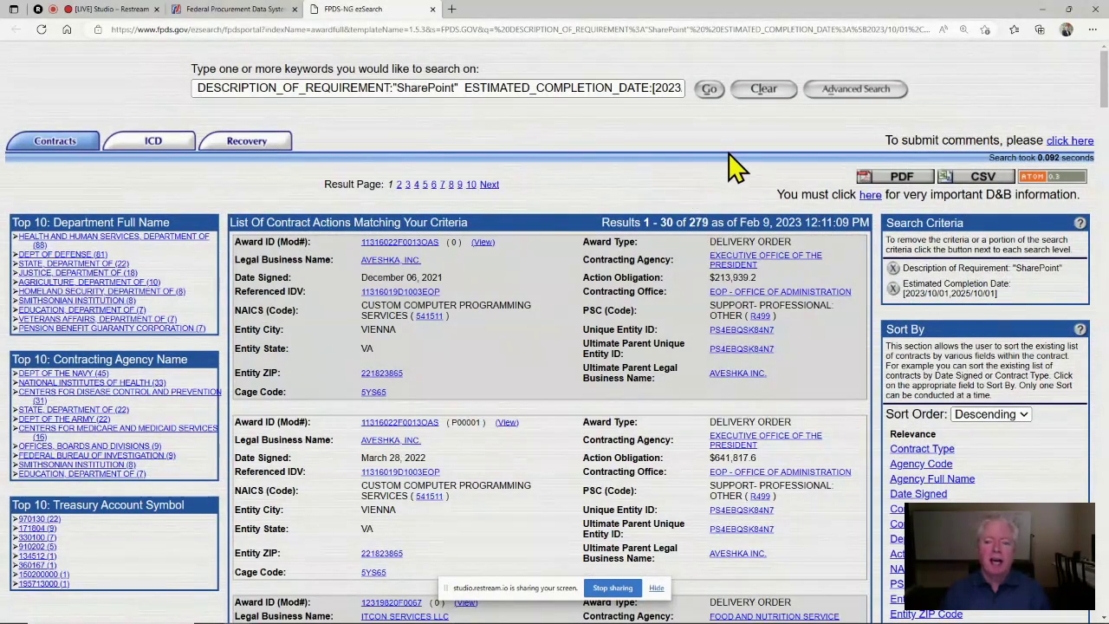
left_click_drag(711, 218, 683, 217)
left_click(737, 152)
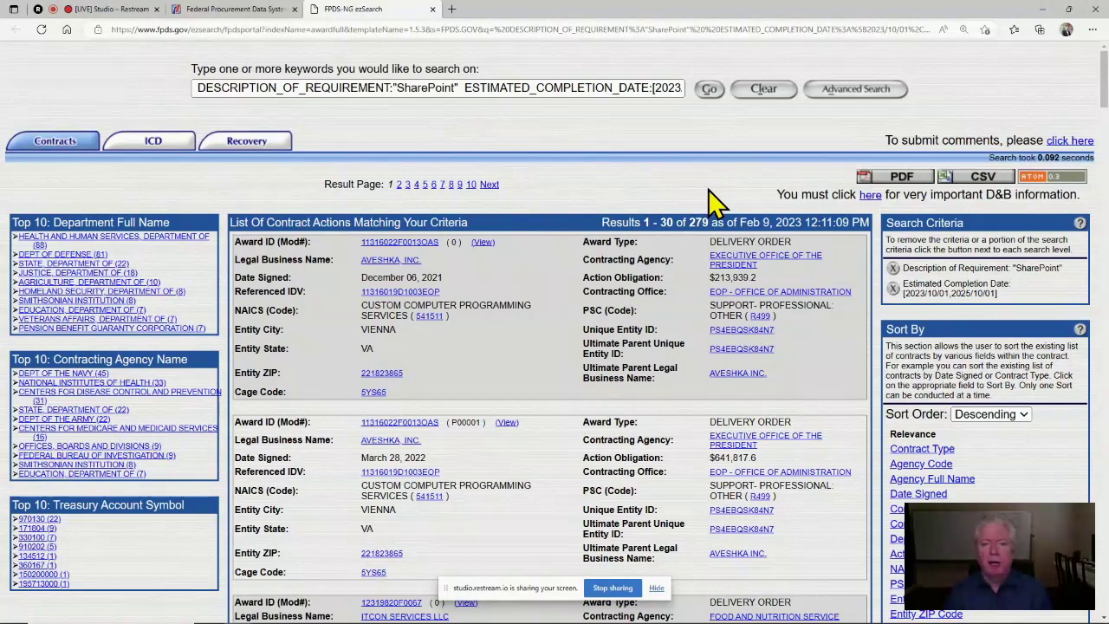
- Copy the complete search query, including the requirement description and completion date criteria
left_click(622, 91)
key("ctrl+a")
key("ctrl+c")
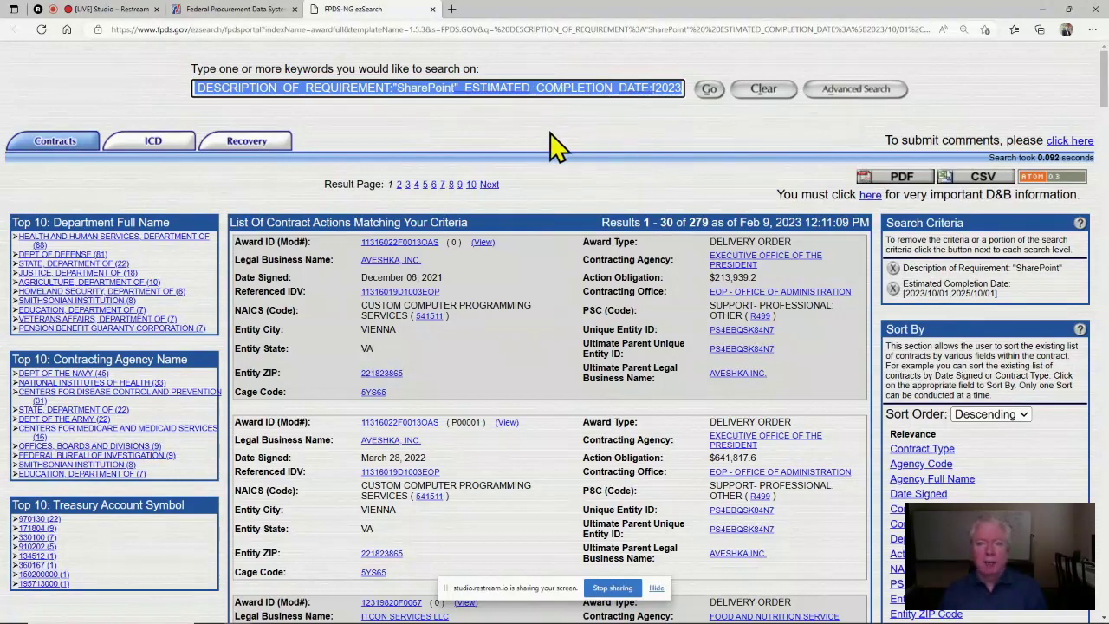
- Switch to Notepad, paste the copied SharePoint search query there, and return to the ezSearch results
key("alt+Tab")
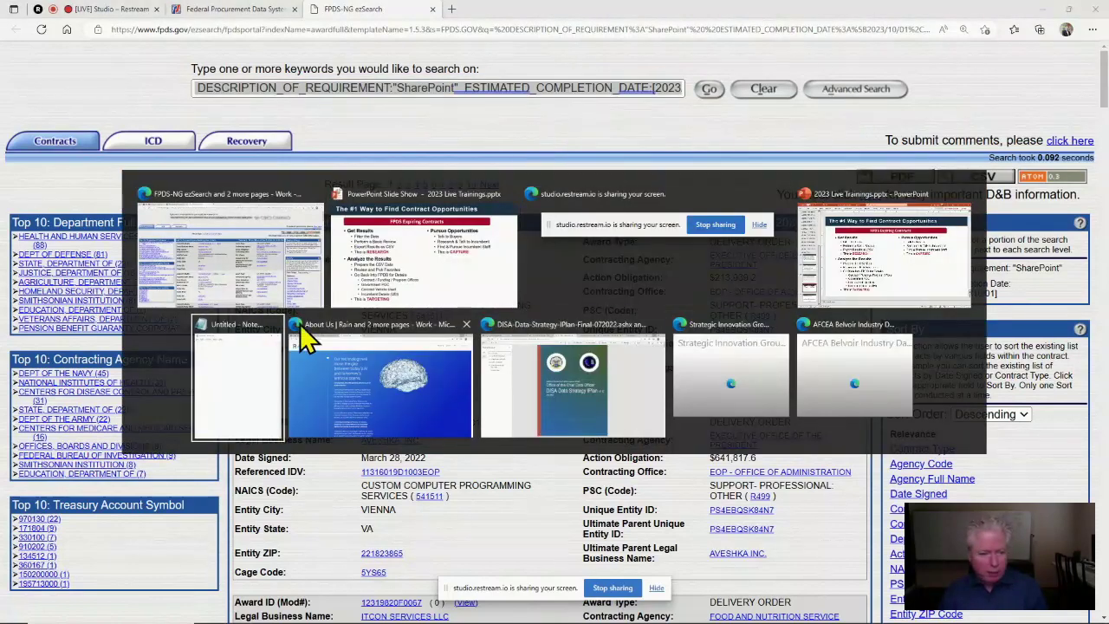
left_click(299, 323)
key("ctrl+v")
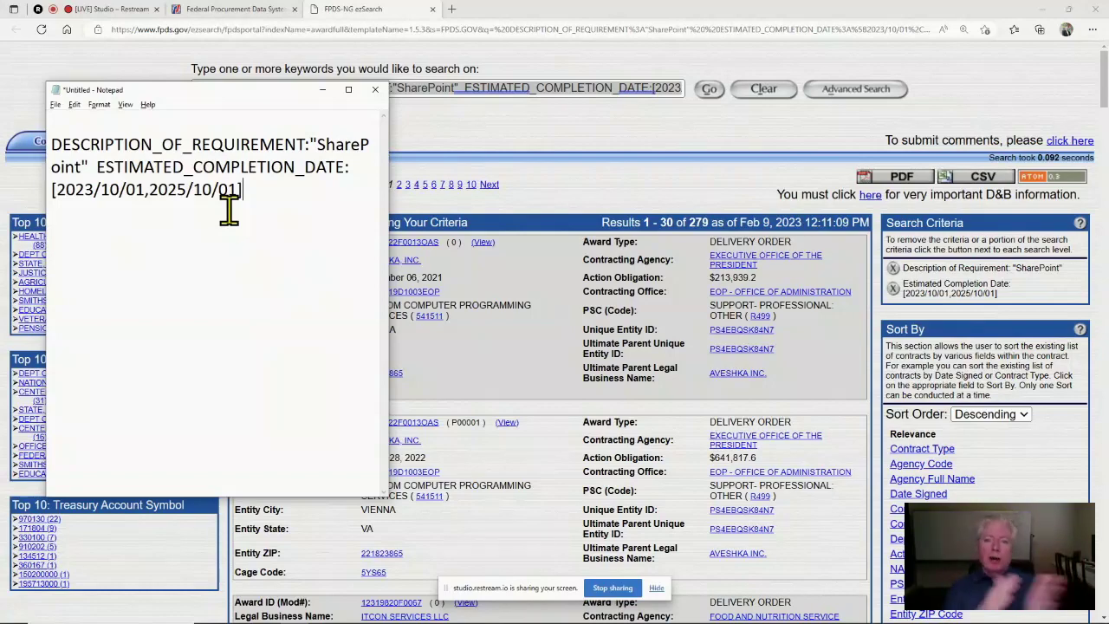
left_click_drag(177, 189, 187, 189)
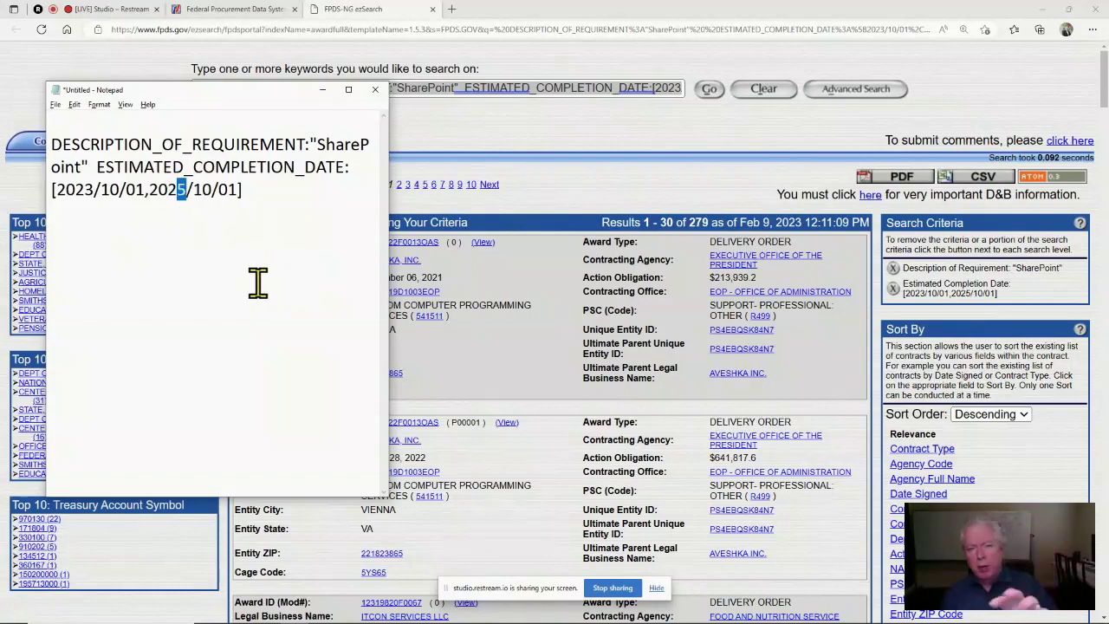
left_click(559, 135)
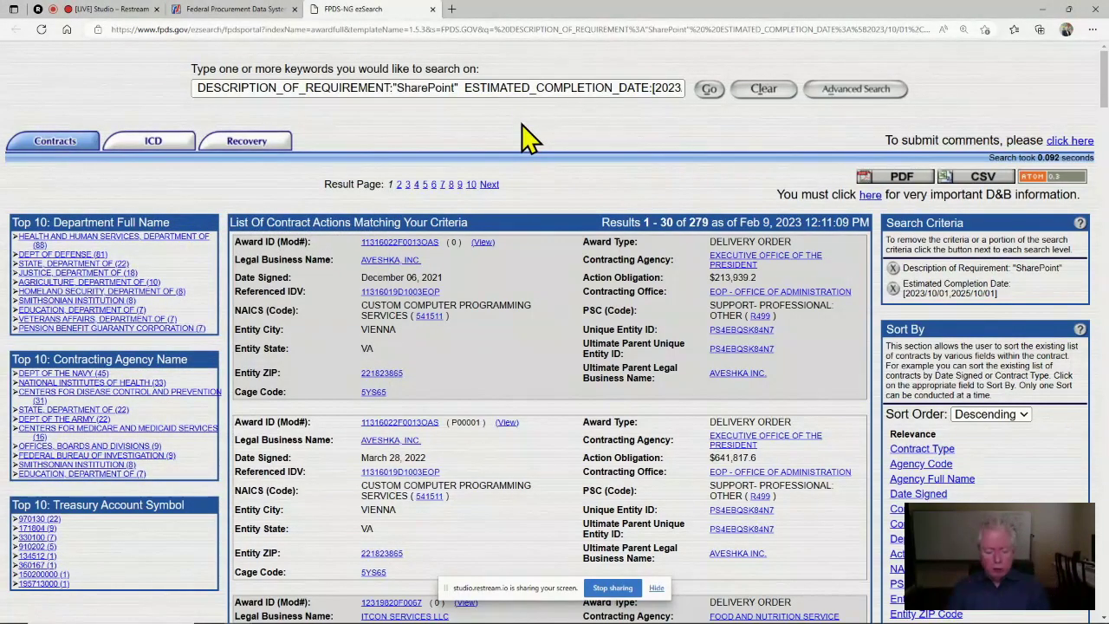
- Check the FPDS Expiring Contracts slide, and examine the first contract action's award, NAICS, agency and obligation details in the search results
key("alt+Tab")
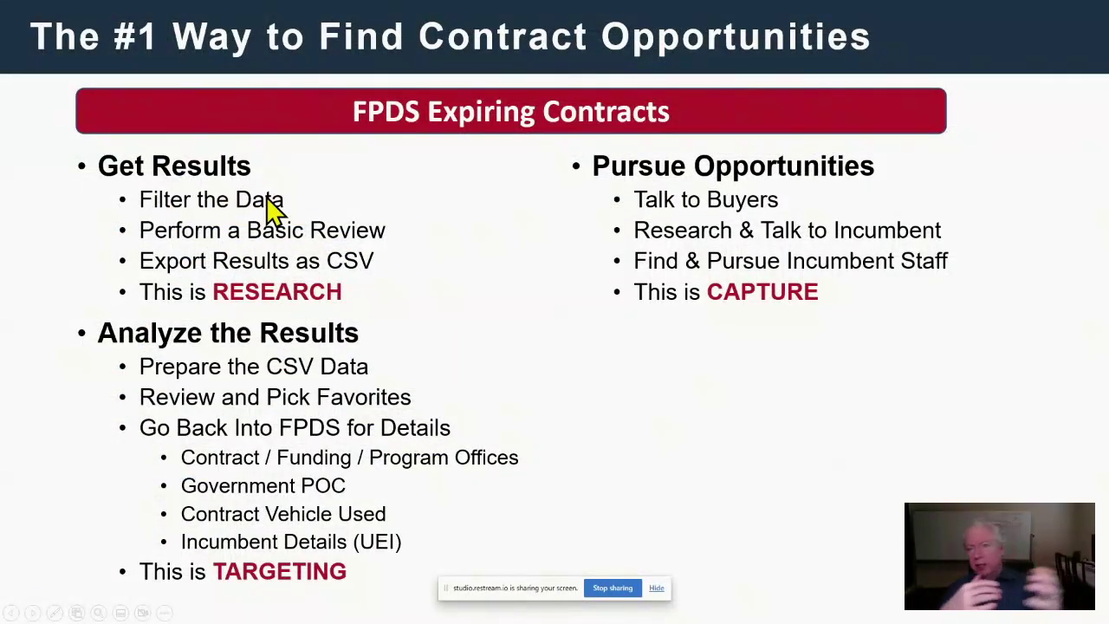
key("alt+Tab")
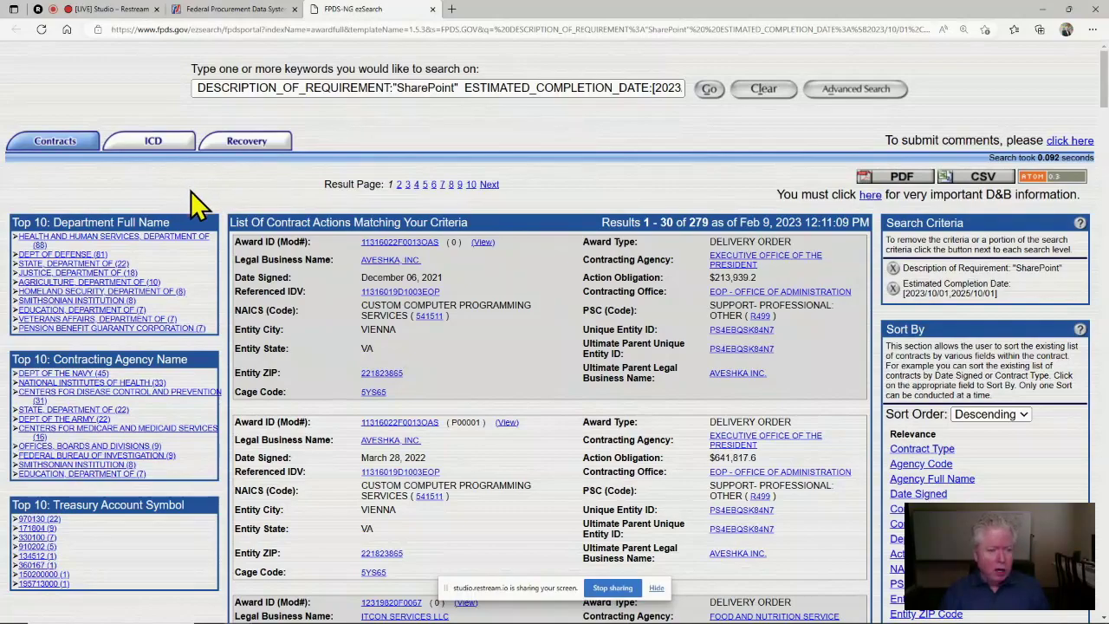
key("ctrl+plus")
key("ctrl+plus")
key("ctrl+plus")
key("ctrl+plus")
key("ctrl+plus")
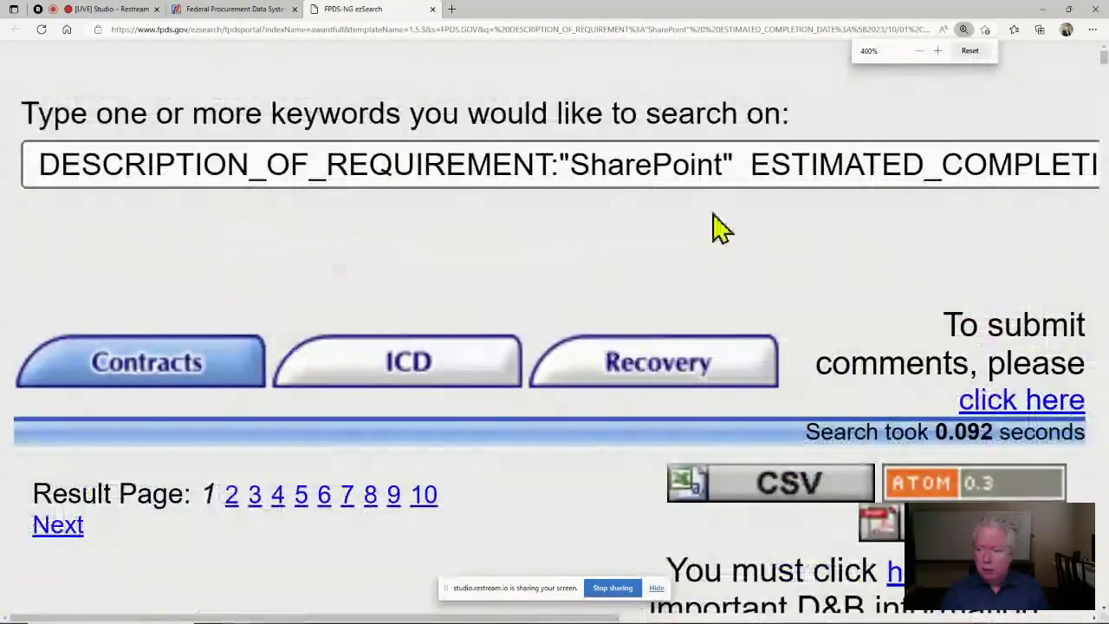
scroll(555, 329, "down", 5)
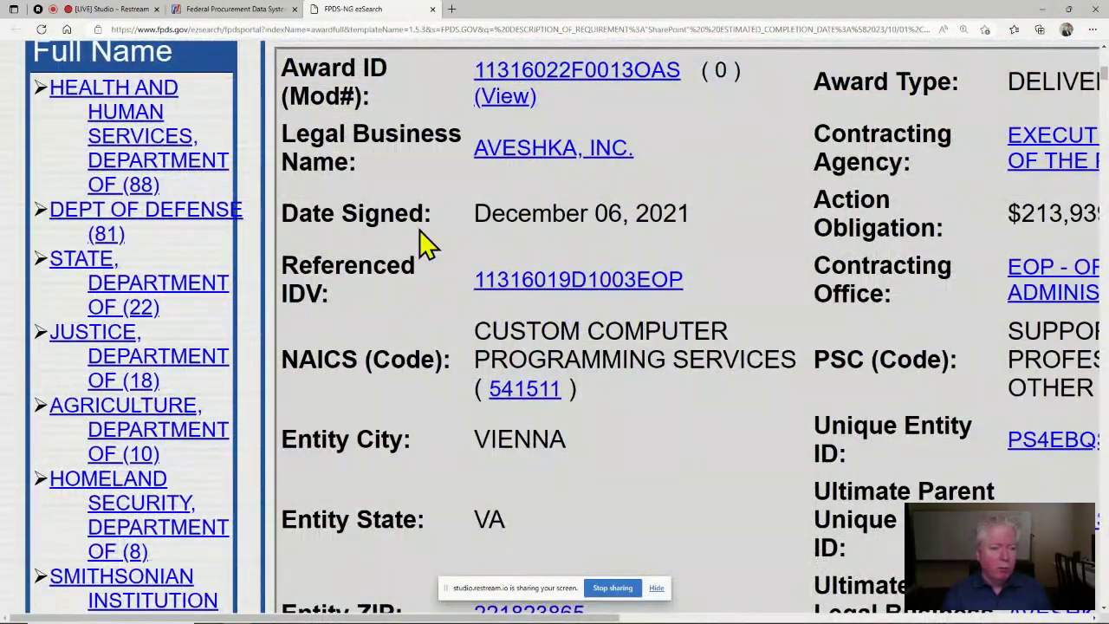
key("ctrl+minus")
key("ctrl+minus")
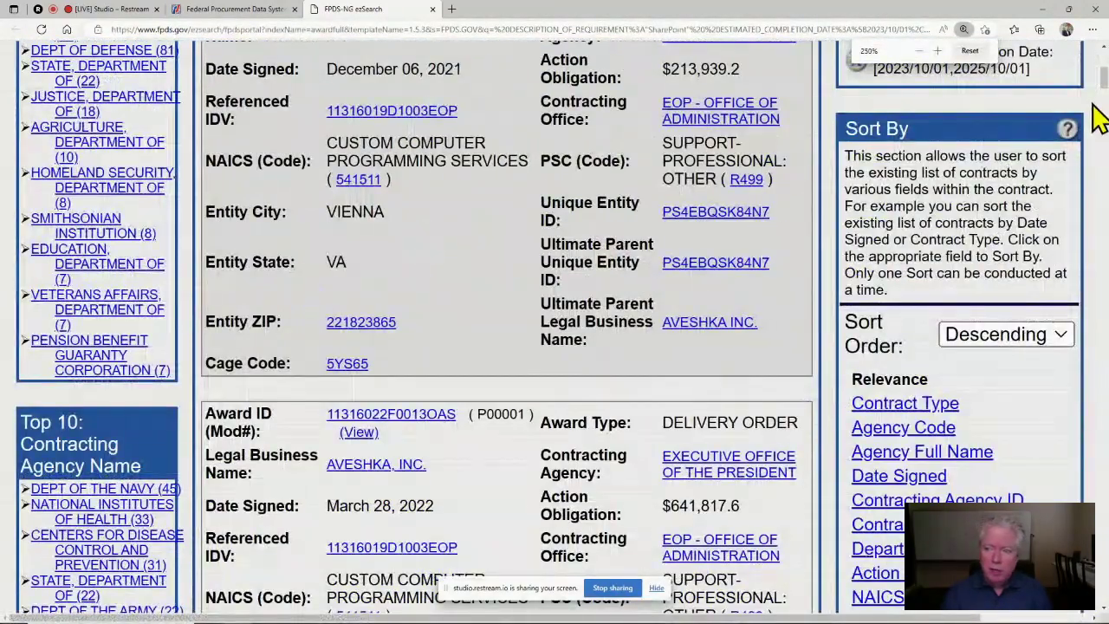
scroll(1105, 86, "up", 2)
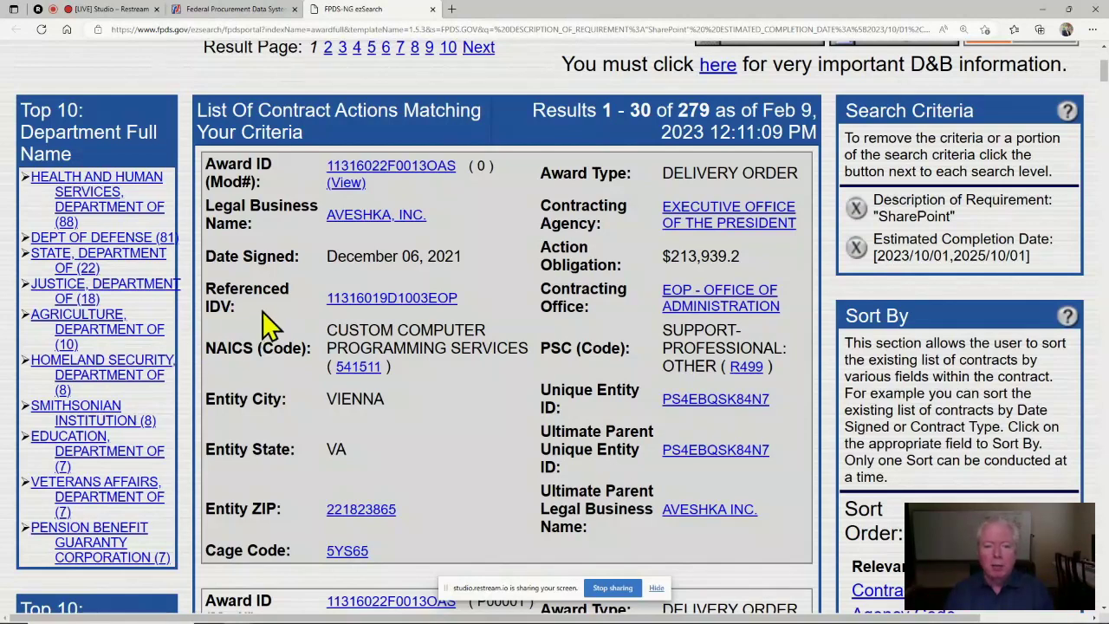
- Open the full record of the first contract action and examine its dates, amounts, purchaser information and description of requirement
left_click(347, 186)
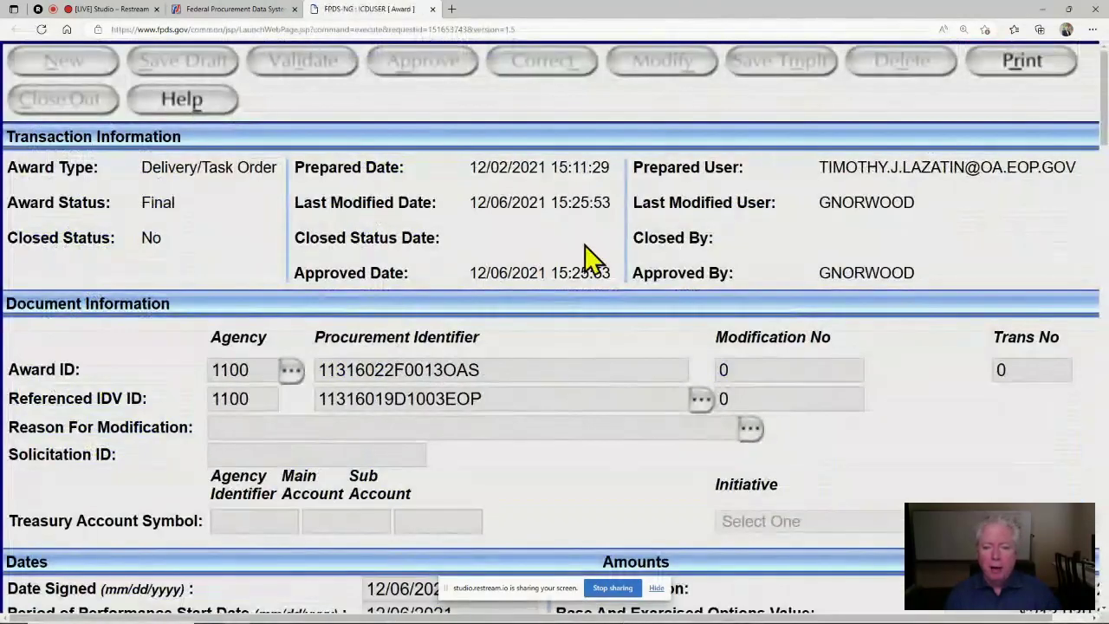
key("ctrl+minus")
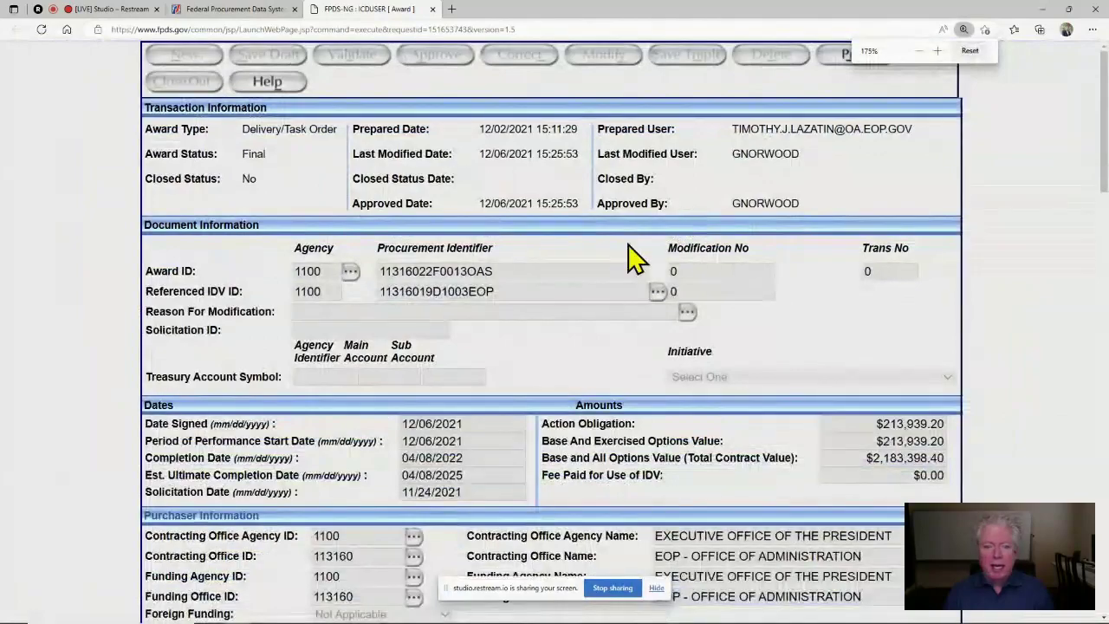
left_click_drag(1106, 130, 1105, 483)
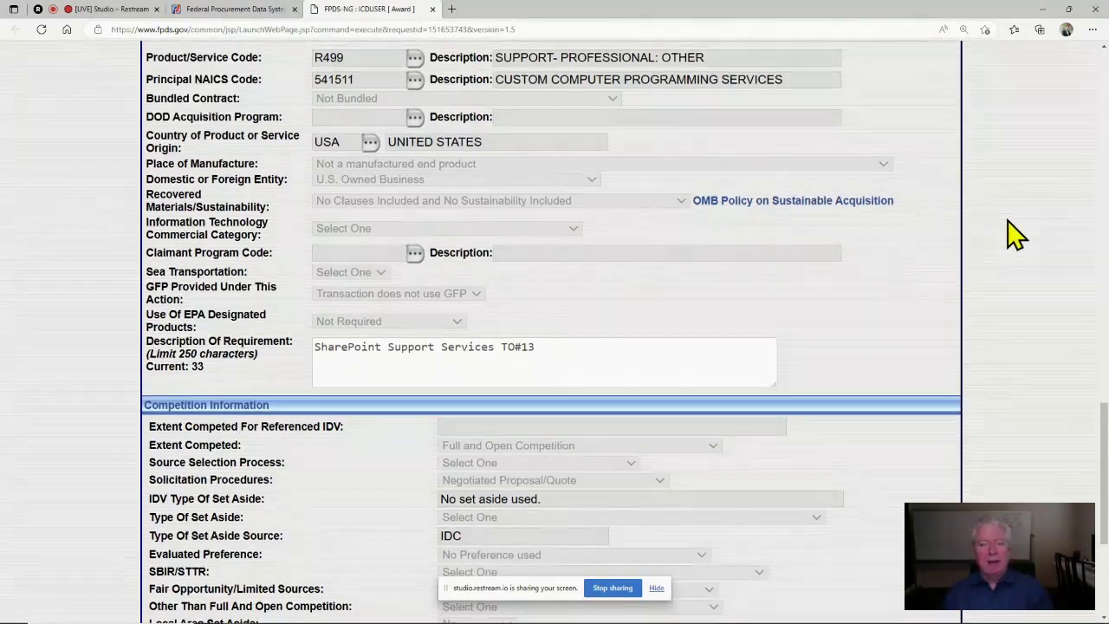
scroll(1014, 235, "up", 15)
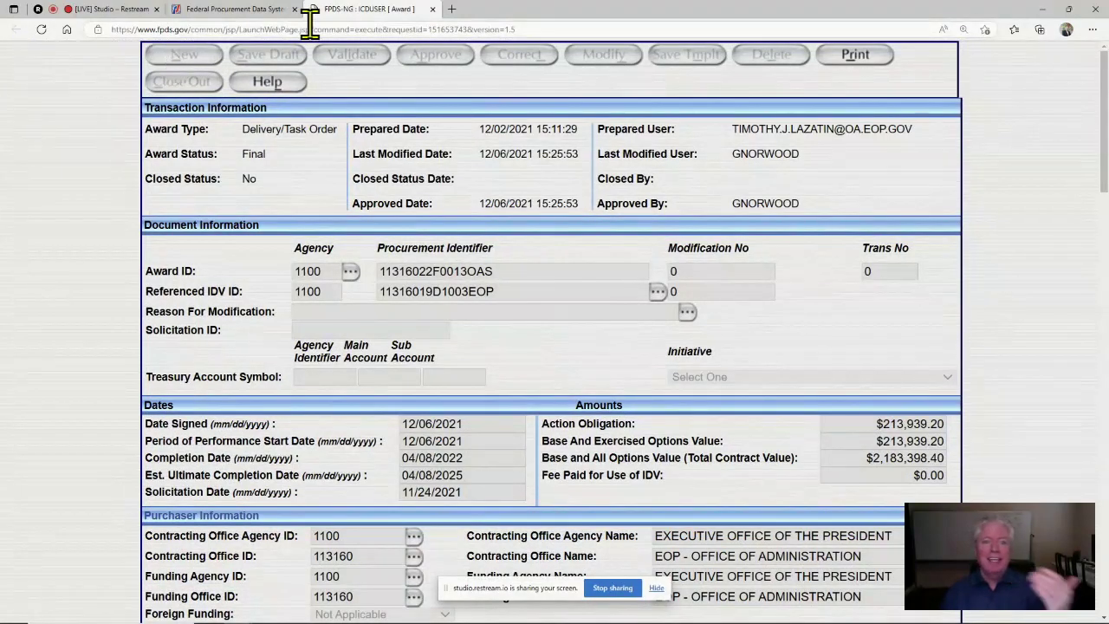
- Close the award record and run a fresh ezSearch for sharepoint from the FPDS home page
left_click(432, 9)
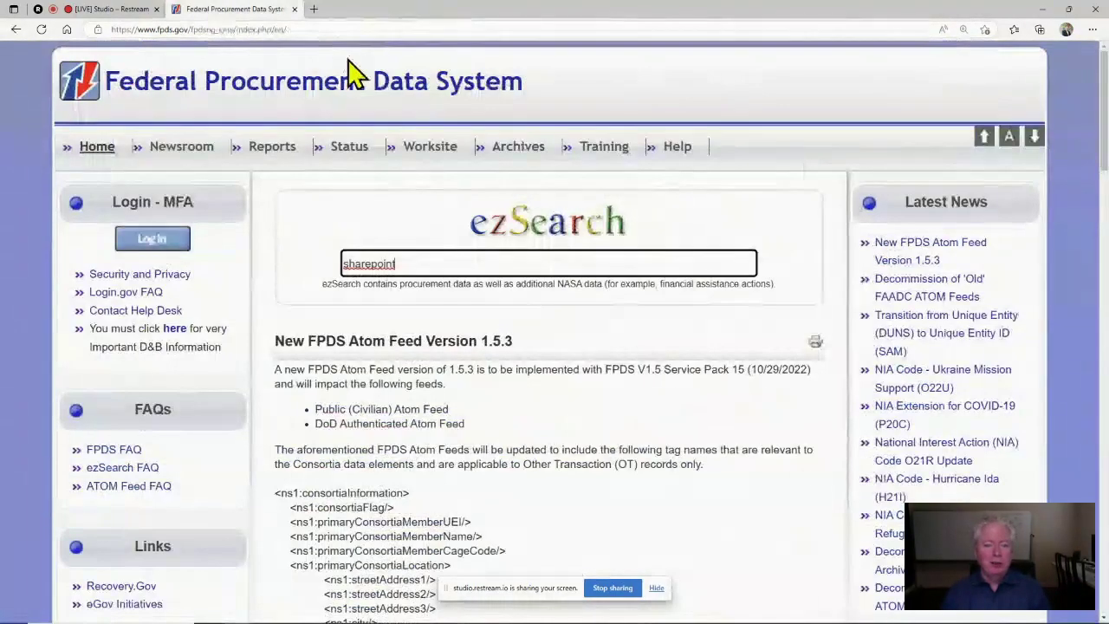
left_click(441, 265)
key("Return")
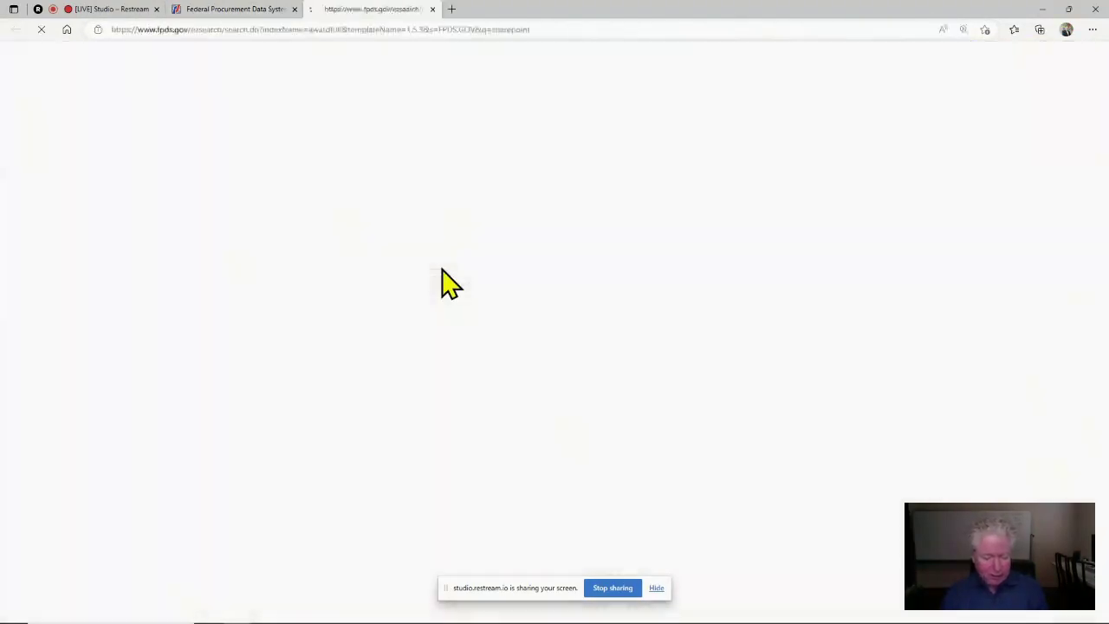
- Switch to Notepad, copy the entire saved SharePoint query, and return to the ezSearch results
key("alt+Tab")
type("5")
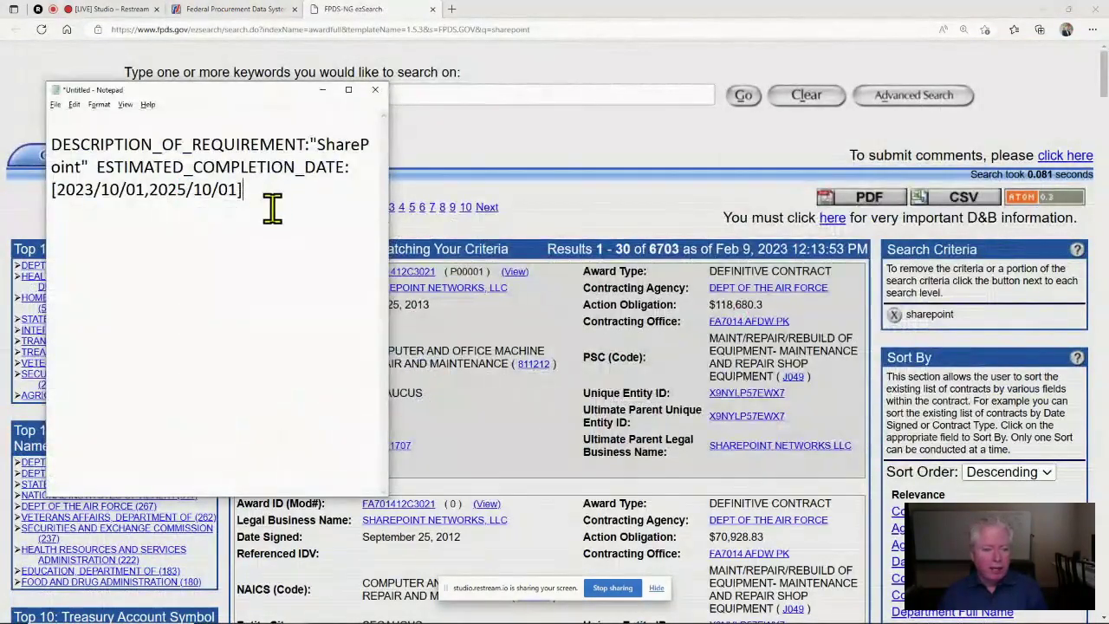
key("ctrl+a")
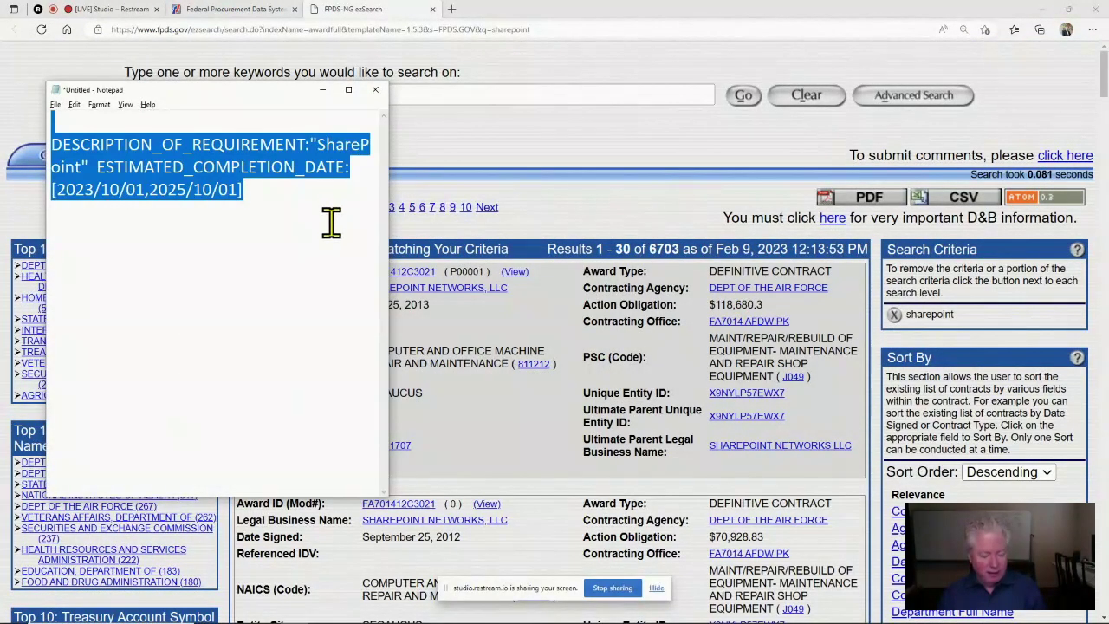
key("alt+Tab")
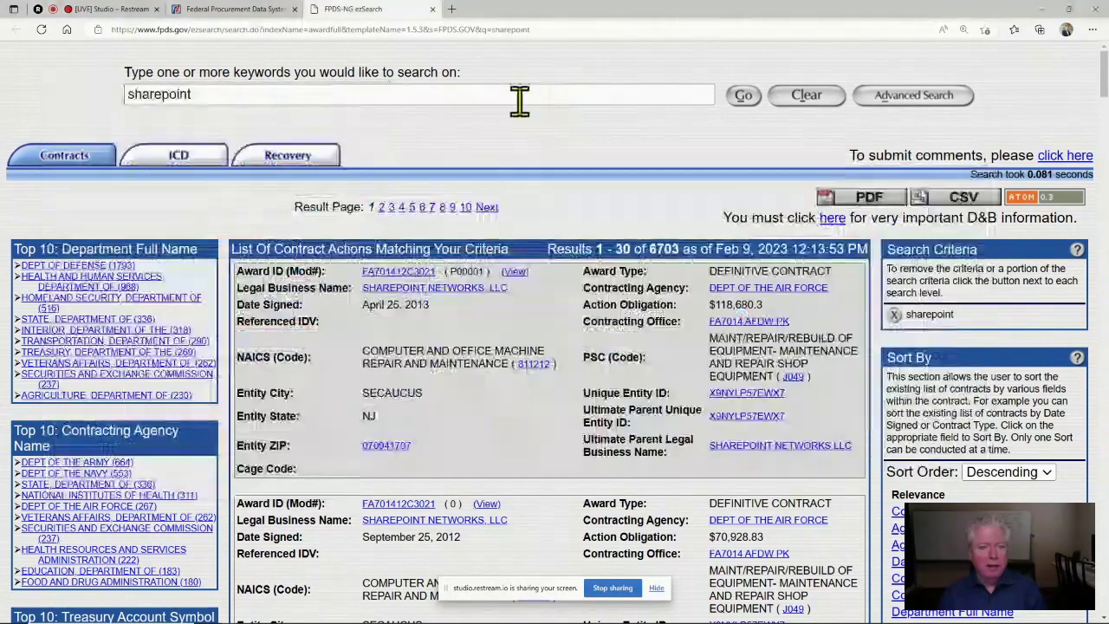
- Replace the sharepoint keyword with DESCRIPTION_OF_REQUIREMENT:"SharePoint" ESTIMATED_COMPLETION_DATE:[2023/10/01,2025/10/01] and run the search
left_click(439, 102)
key("ctrl+a")
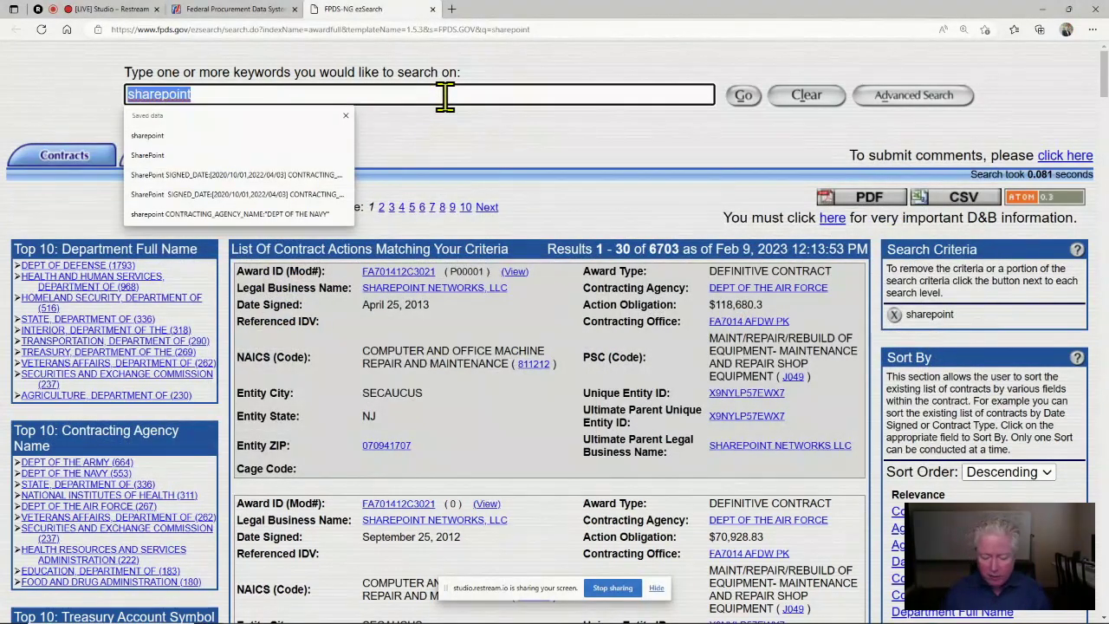
type("DESCRIPTION_OF_REQUIREMENT:\"SharePoint\" ESTIMATED_COMPLETION_DATE:[2023/10/01,2025/10/01]")
key("Home")
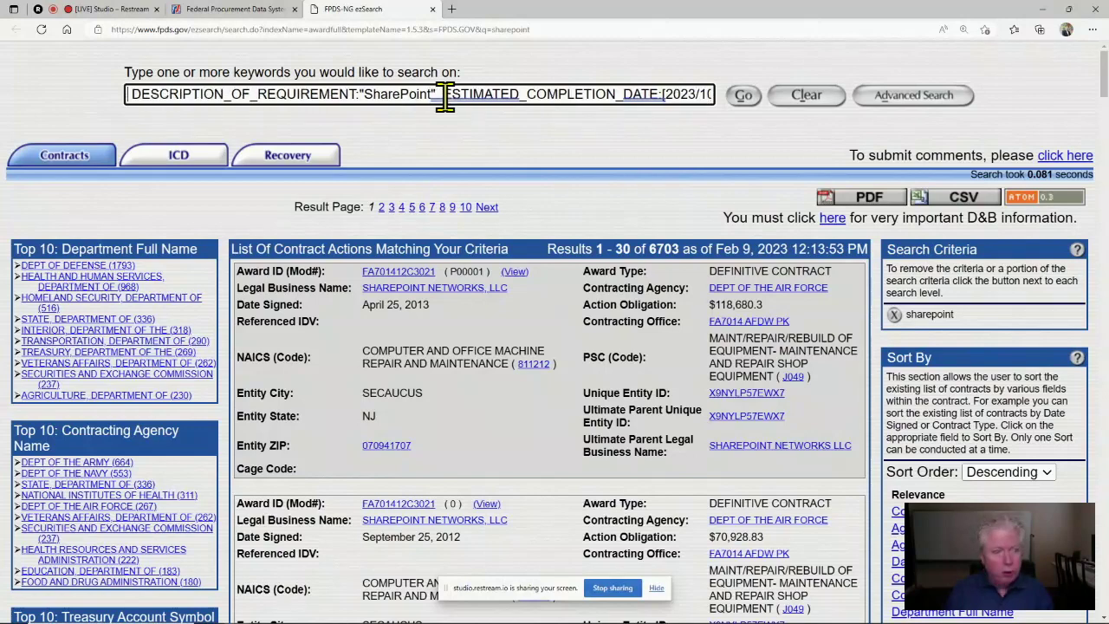
key("Return")
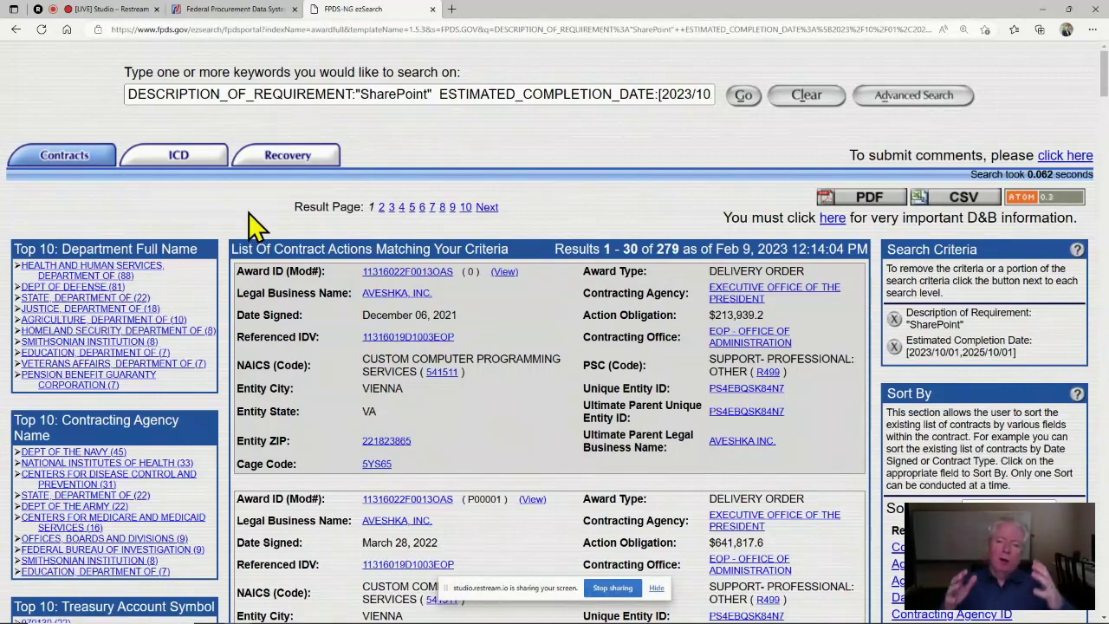
- Filter the results to the department HEALTH AND HUMAN SERVICES, DEPARTMENT OF, and refer back to the FPDS Expiring Contracts slide
left_click(91, 270)
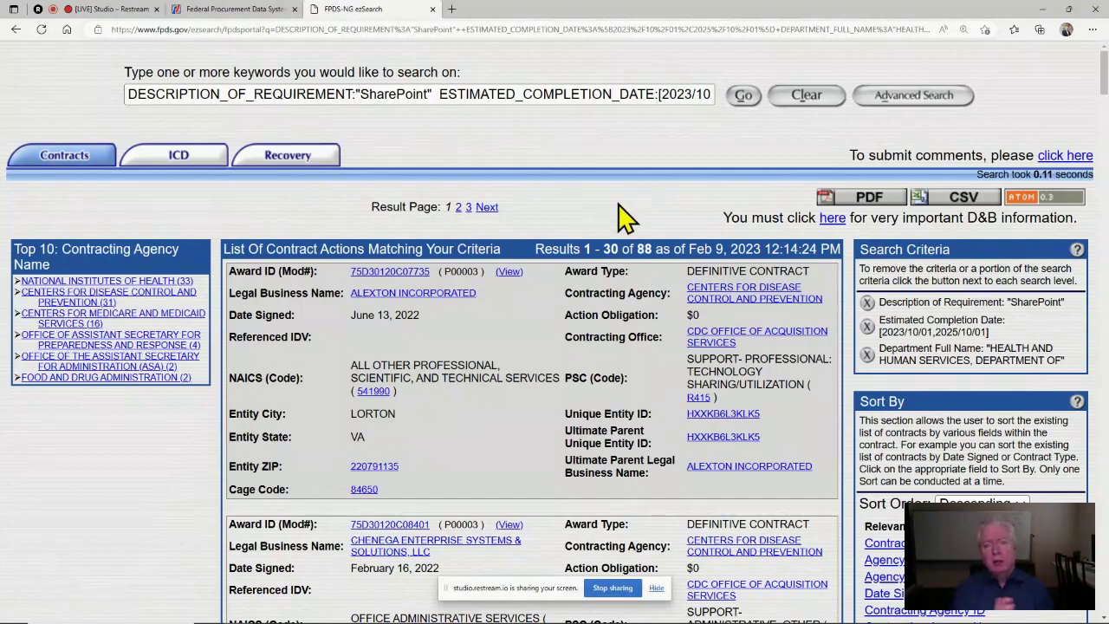
key("alt+Tab")
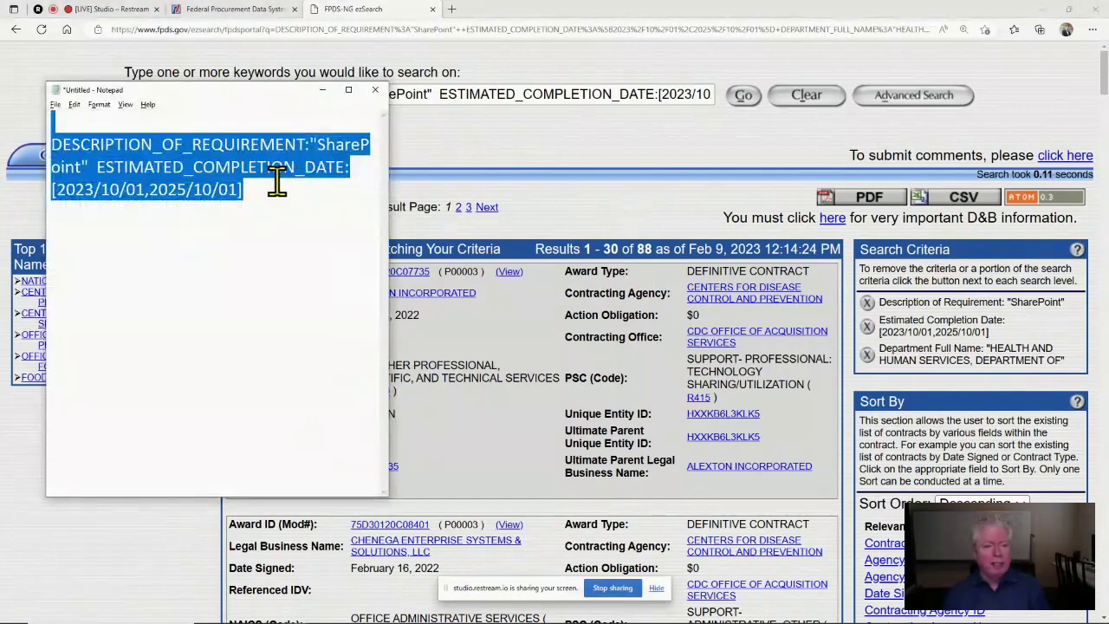
key("alt+Tab")
key("alt+Tab")
key("alt+Tab")
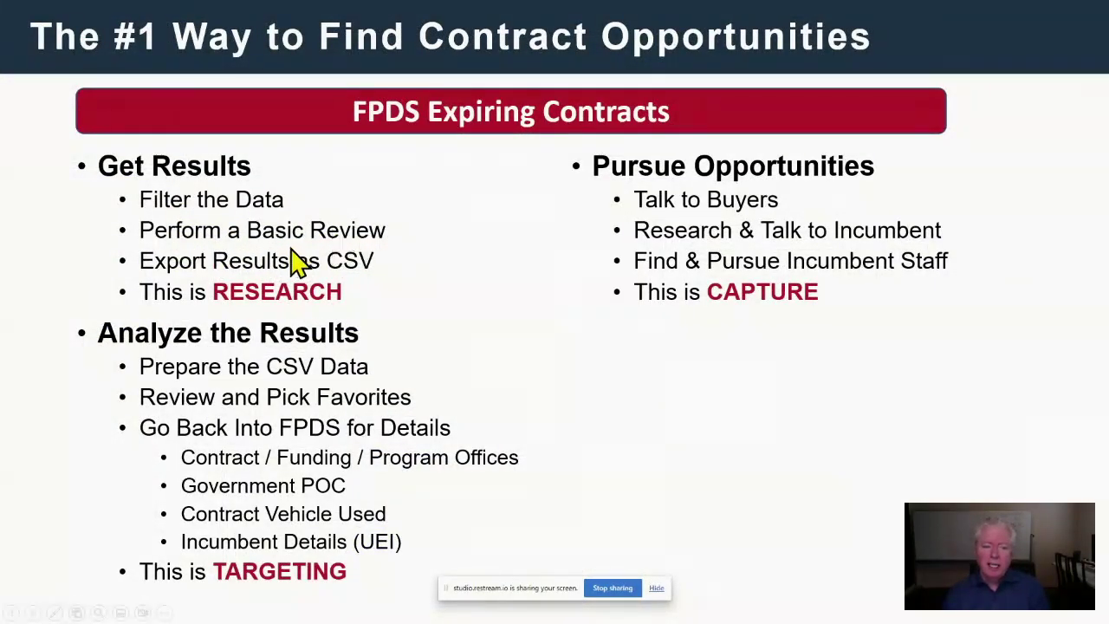
- Return to the ezSearch results, export the filtered contract actions as CSV, and open the downloaded file in Excel
key("alt+Tab")
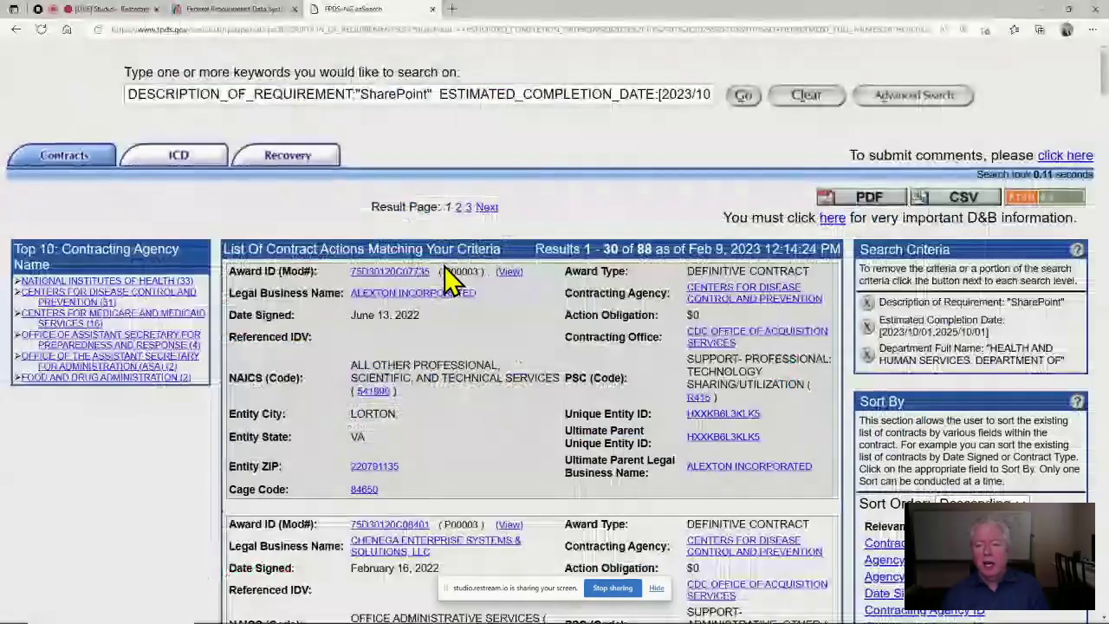
left_click(963, 200)
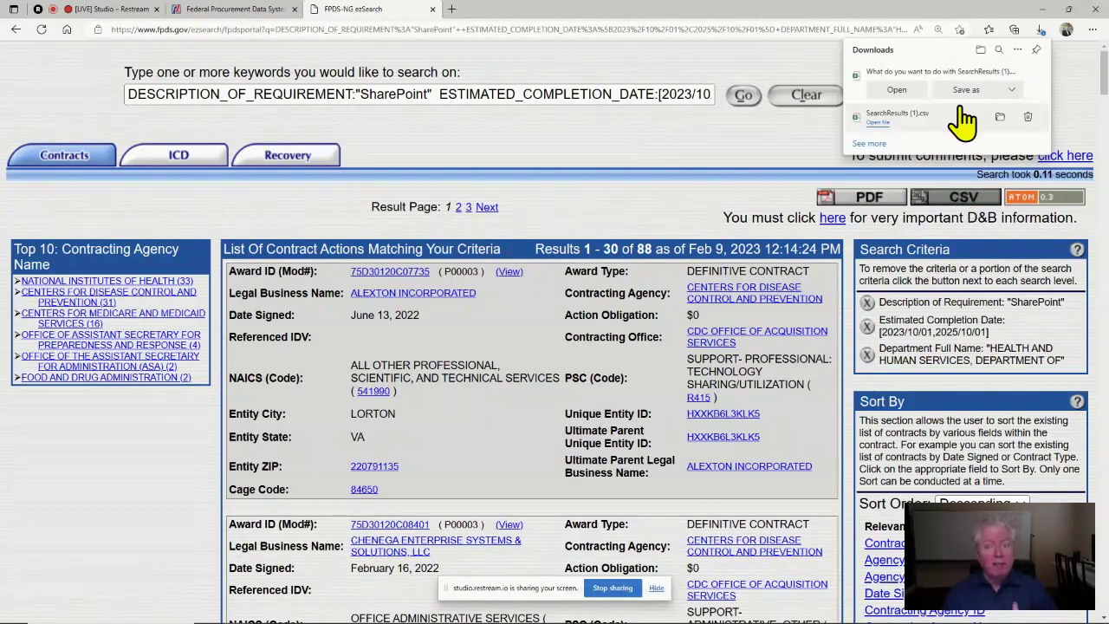
left_click(892, 90)
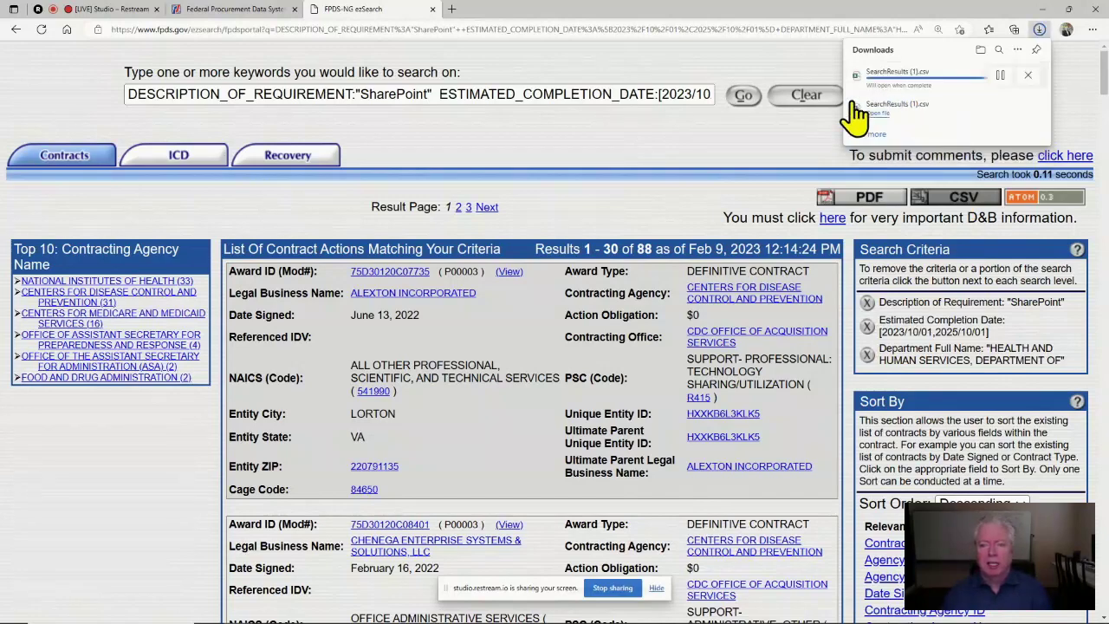
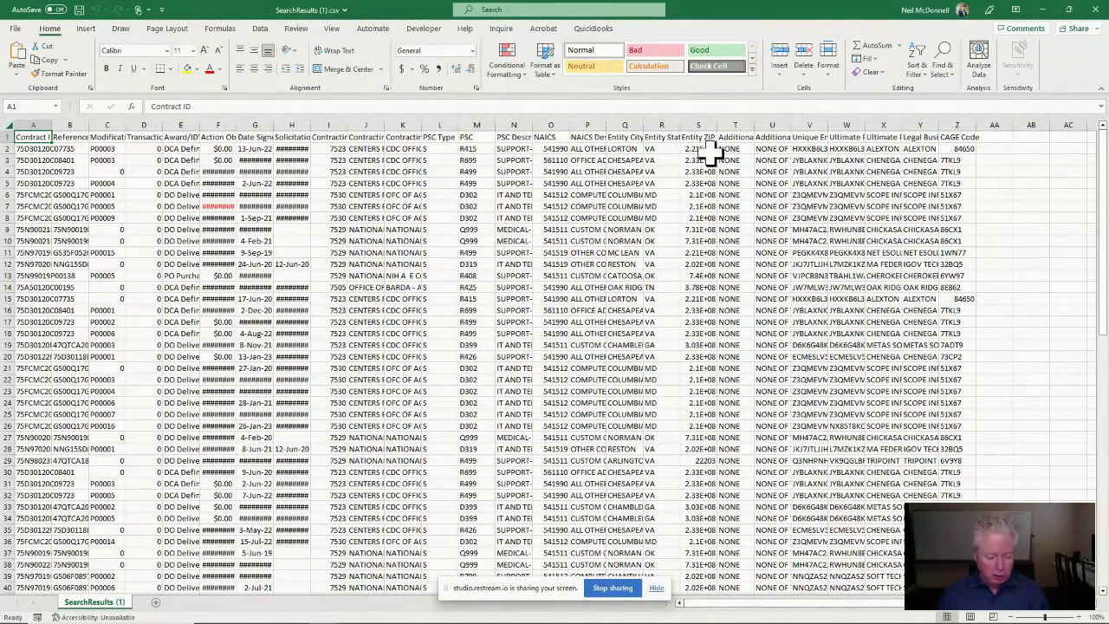
- Apply a fill colour to the header row from Contract ID through CAGE Code and make its text bold
left_click(951, 137, "shift")
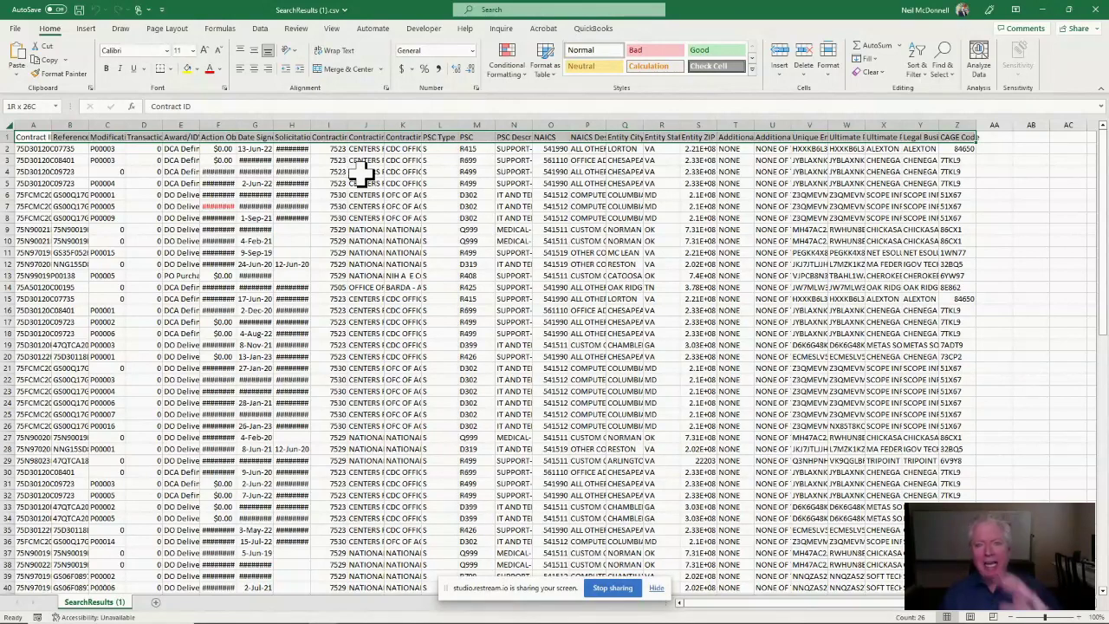
left_click(195, 70)
left_click(194, 116)
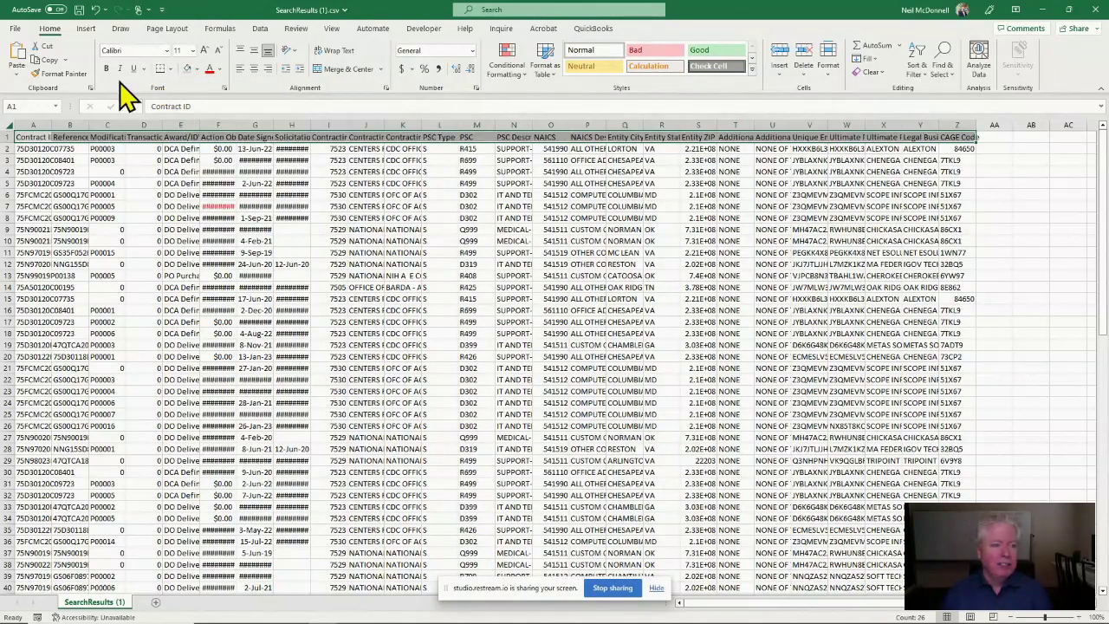
left_click(106, 70)
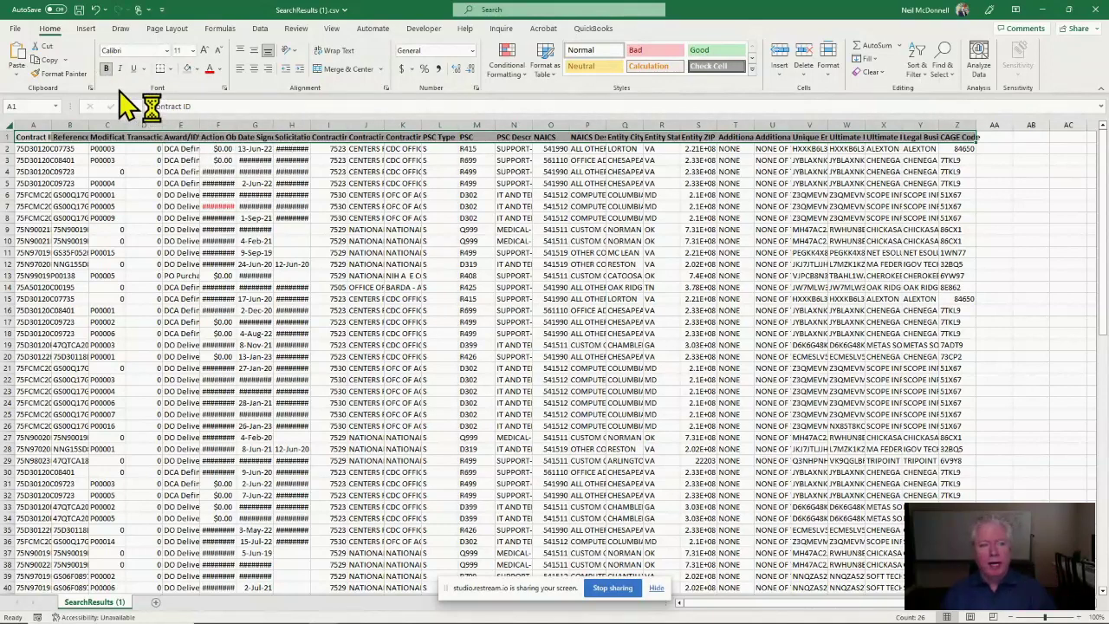
- Freeze the worksheet's top row and check that the headers stay in place down the list
left_click(336, 30)
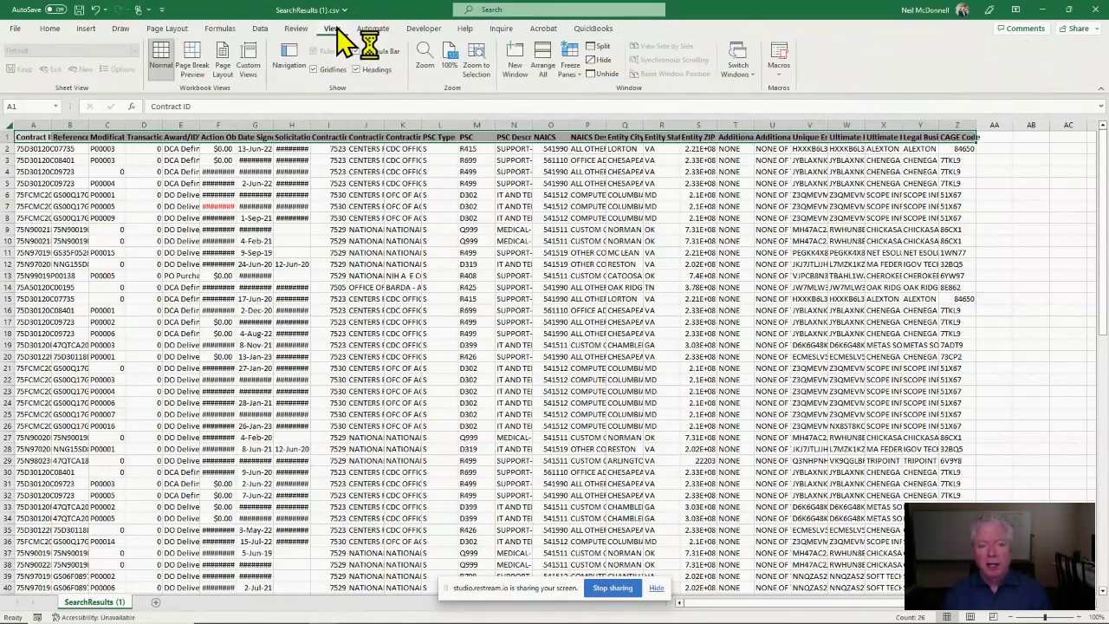
left_click(570, 70)
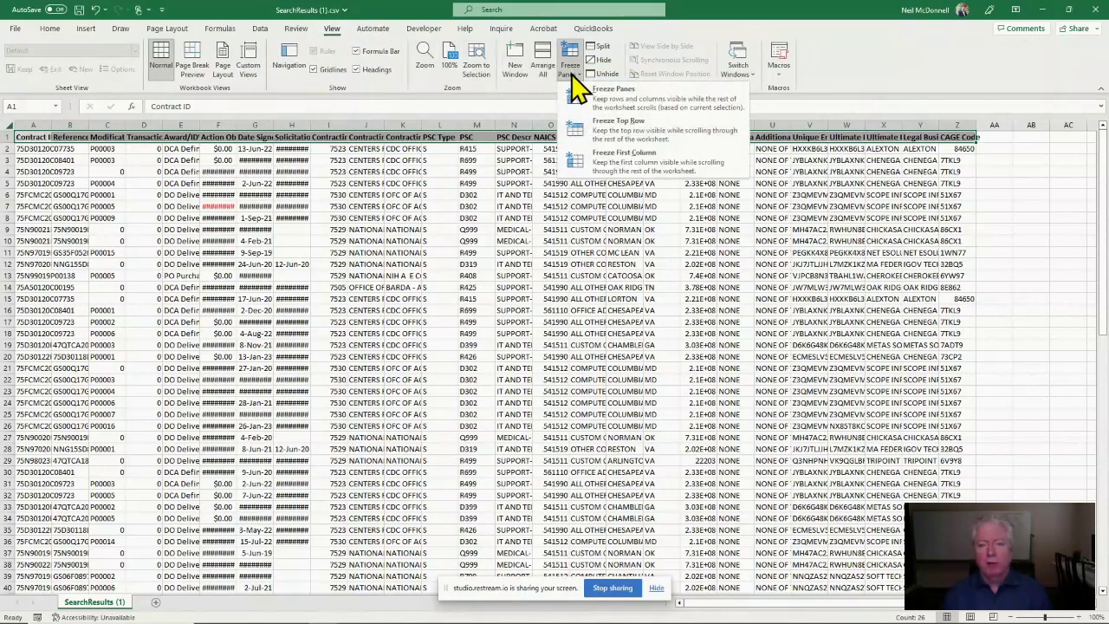
left_click(616, 124)
scroll(571, 234, "down", 5)
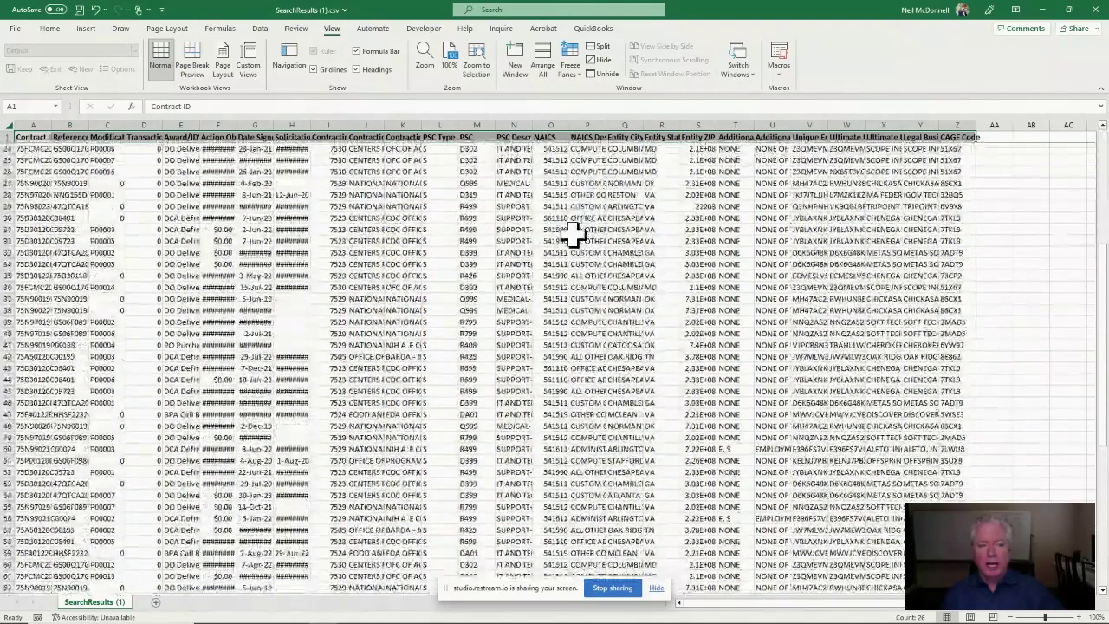
- Add filter controls to the header row of the exported contract data
scroll(572, 233, "up", 5)
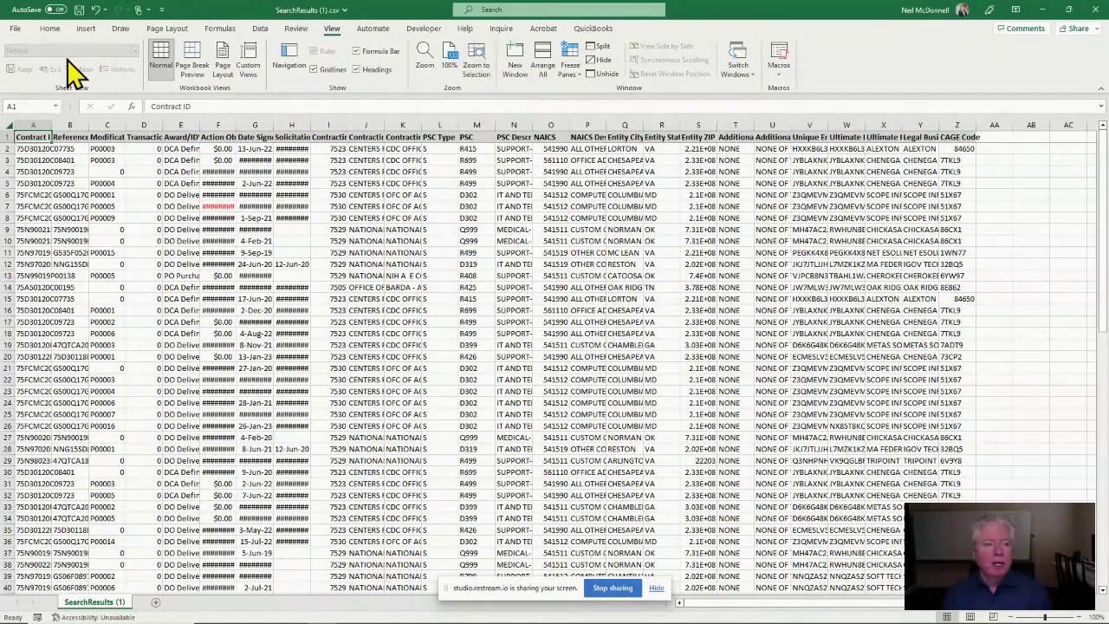
left_click(49, 31)
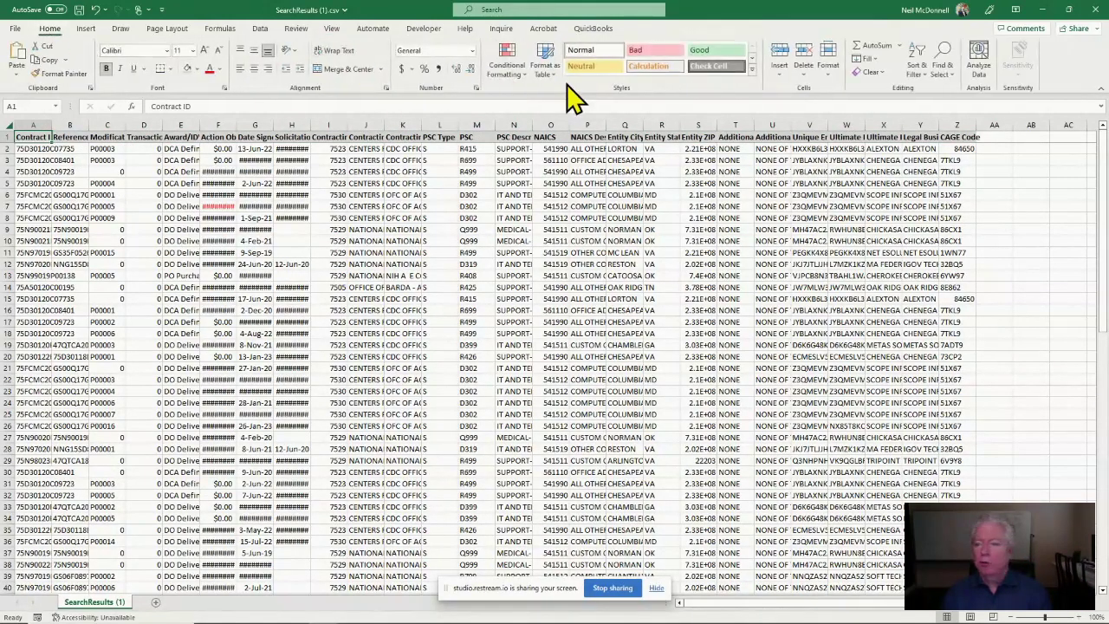
left_click(919, 67)
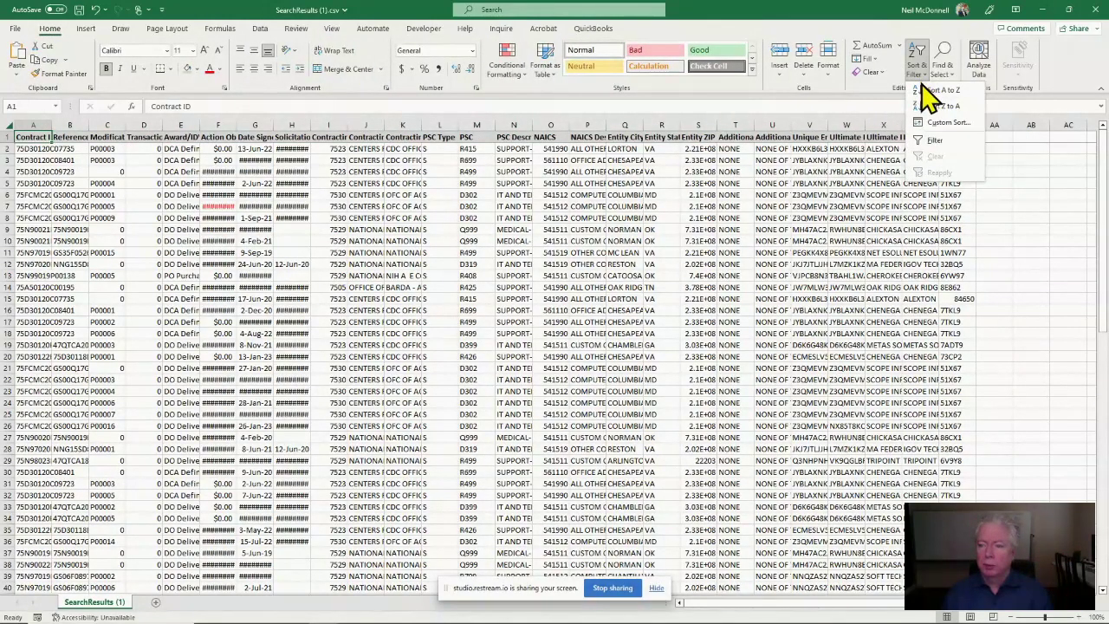
left_click(934, 140)
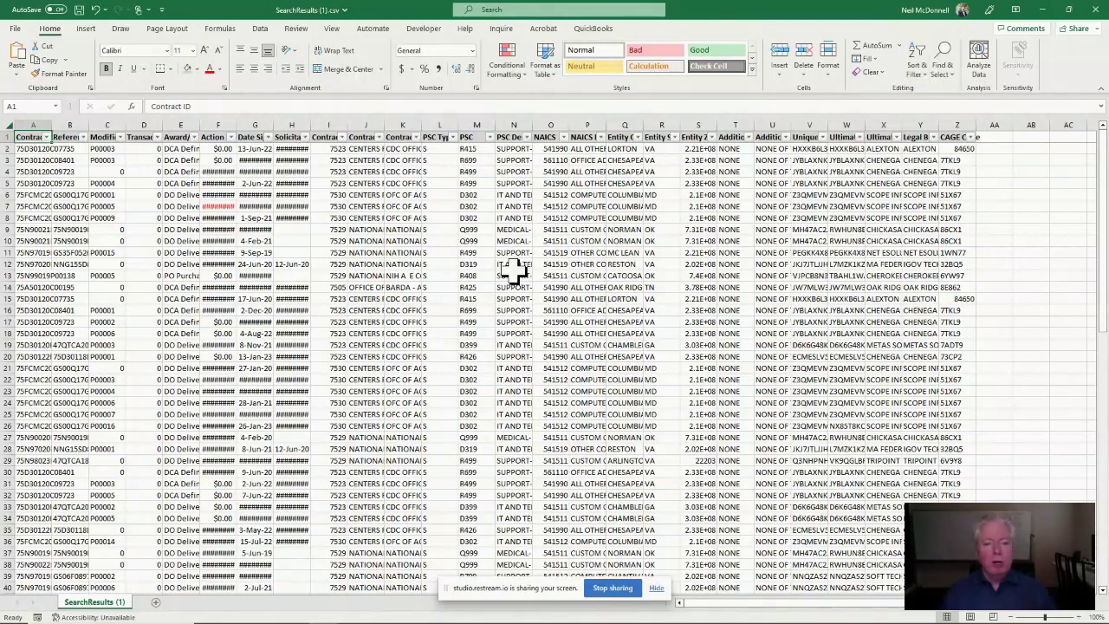
- Filter the NAICS column to show only 541511, and clear that filter again
left_click(563, 137)
left_click(448, 273)
left_click(448, 284)
left_click(495, 380)
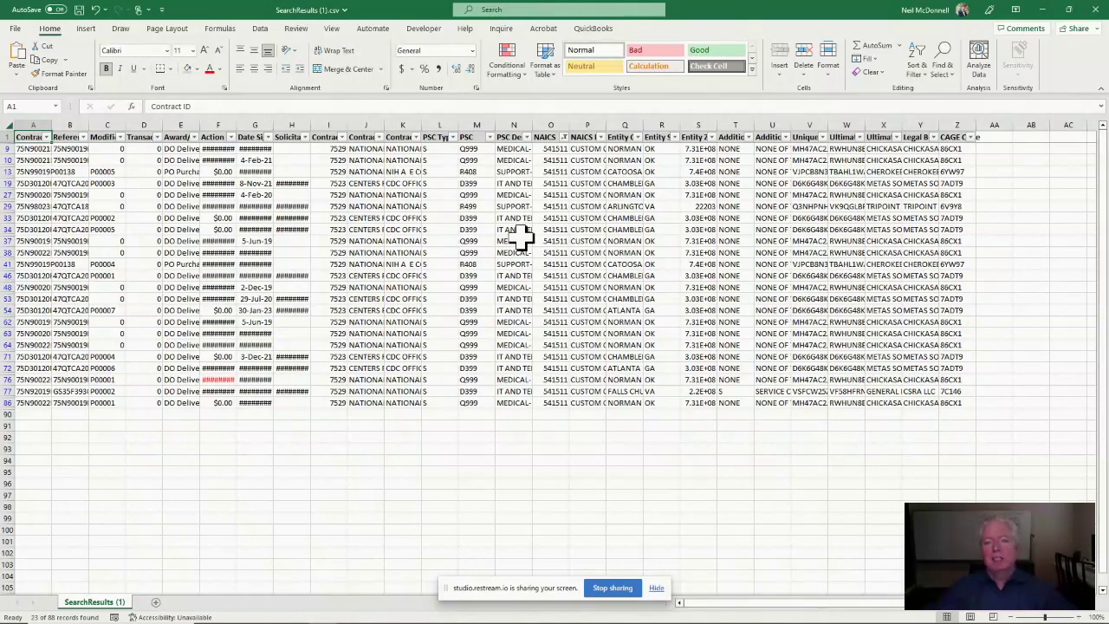
left_click(564, 138)
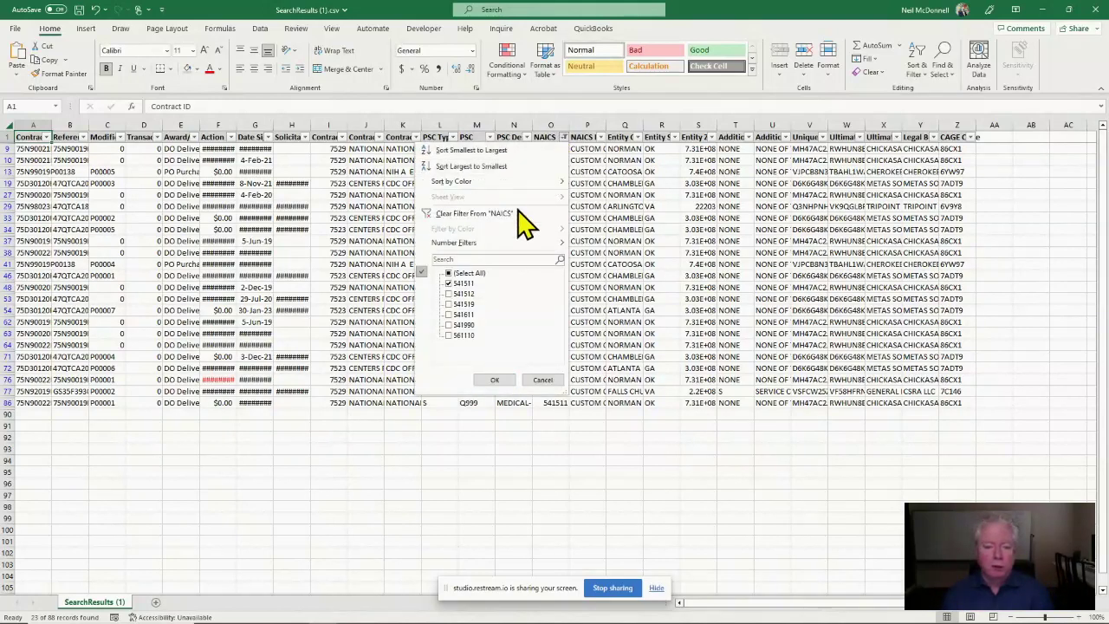
left_click(473, 212)
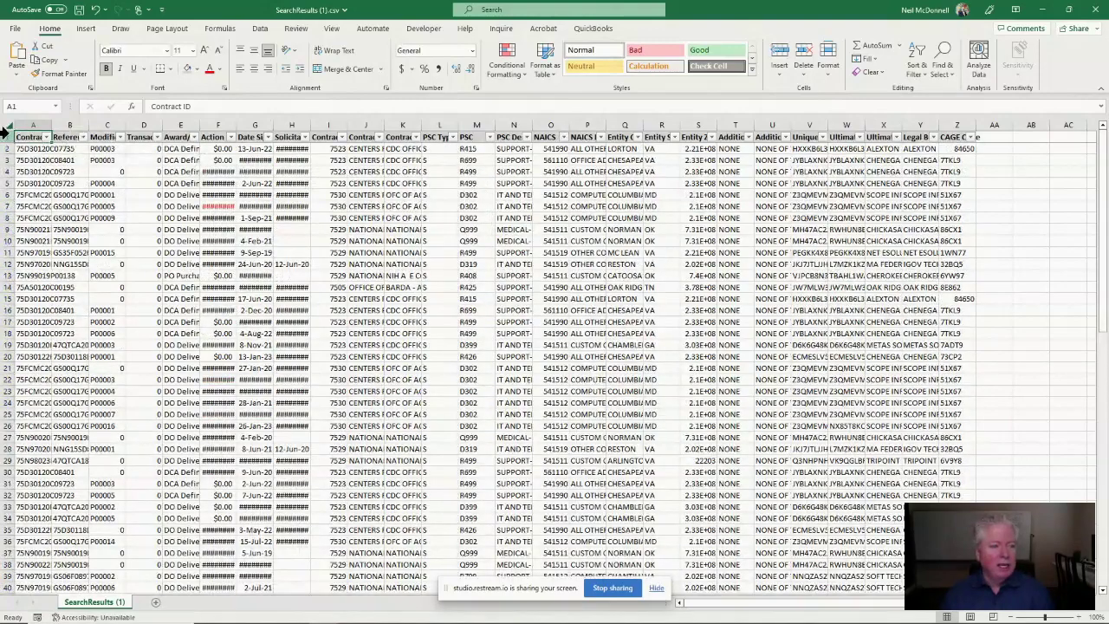
- AutoFit the widths of all columns in the worksheet to their contents
left_click(9, 127)
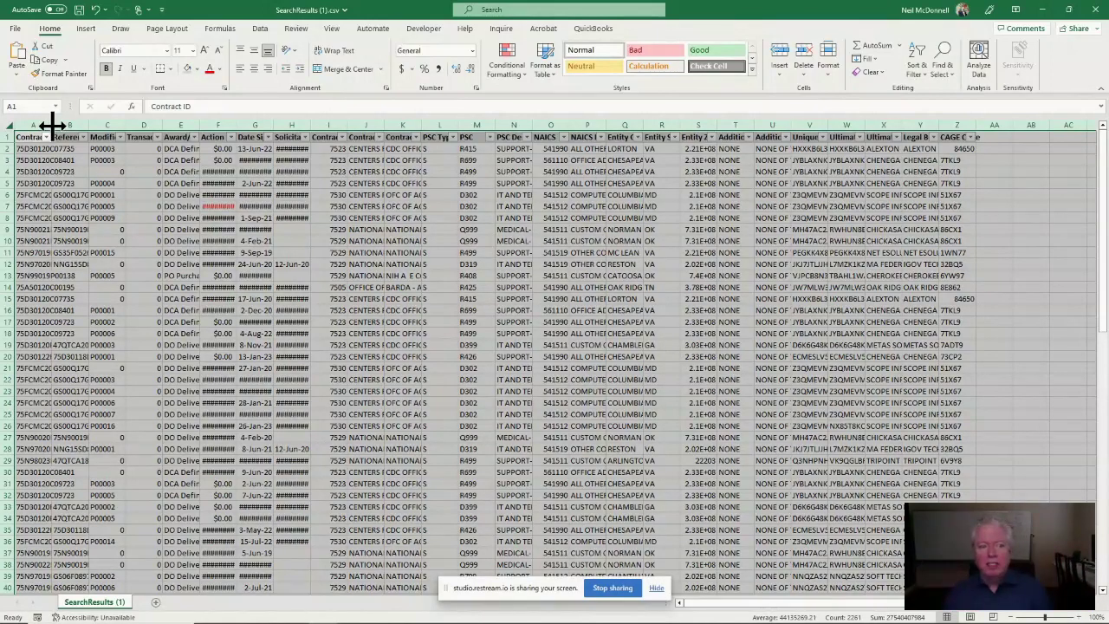
double_click(52, 125)
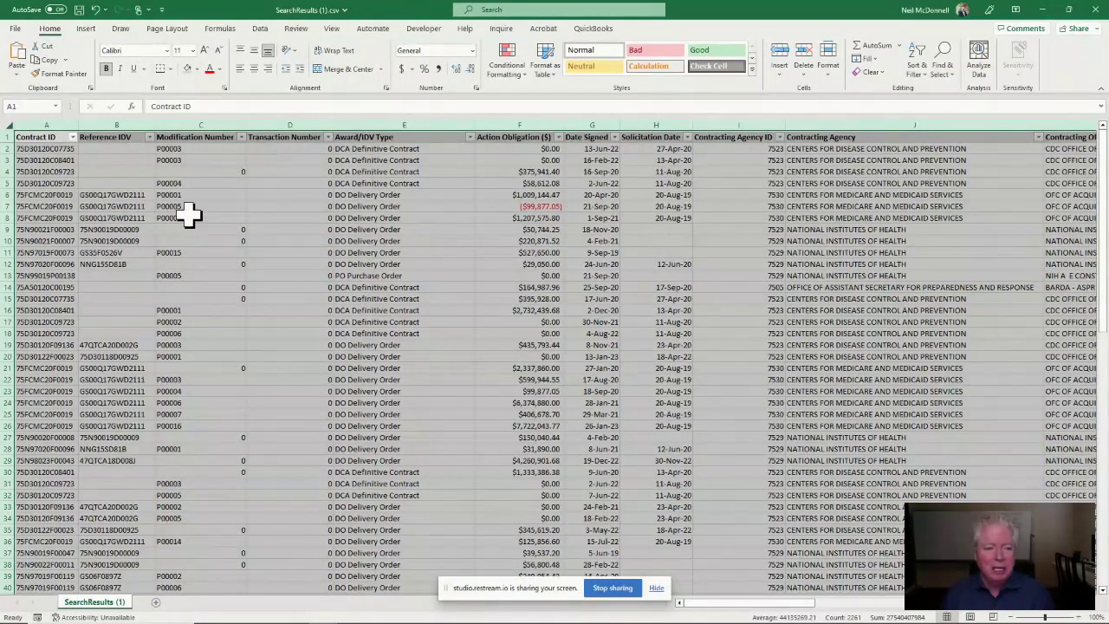
left_click(205, 171)
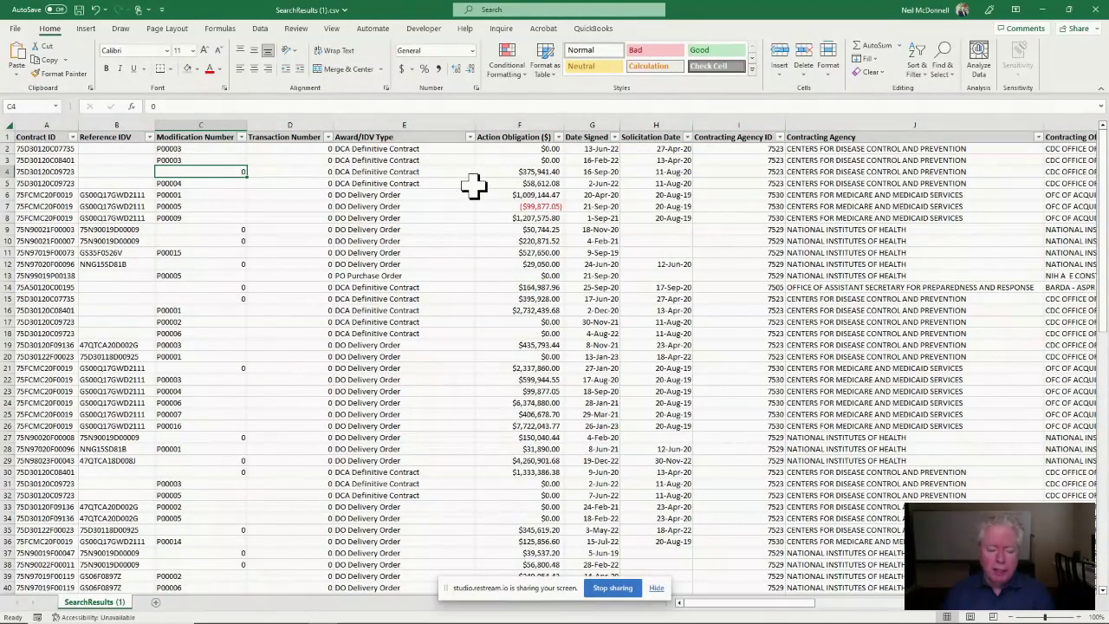
- Refer back to the FPDS Expiring Contracts slide, and sort the Excel data by Action Obligation ($) from largest to smallest
key("alt+Tab")
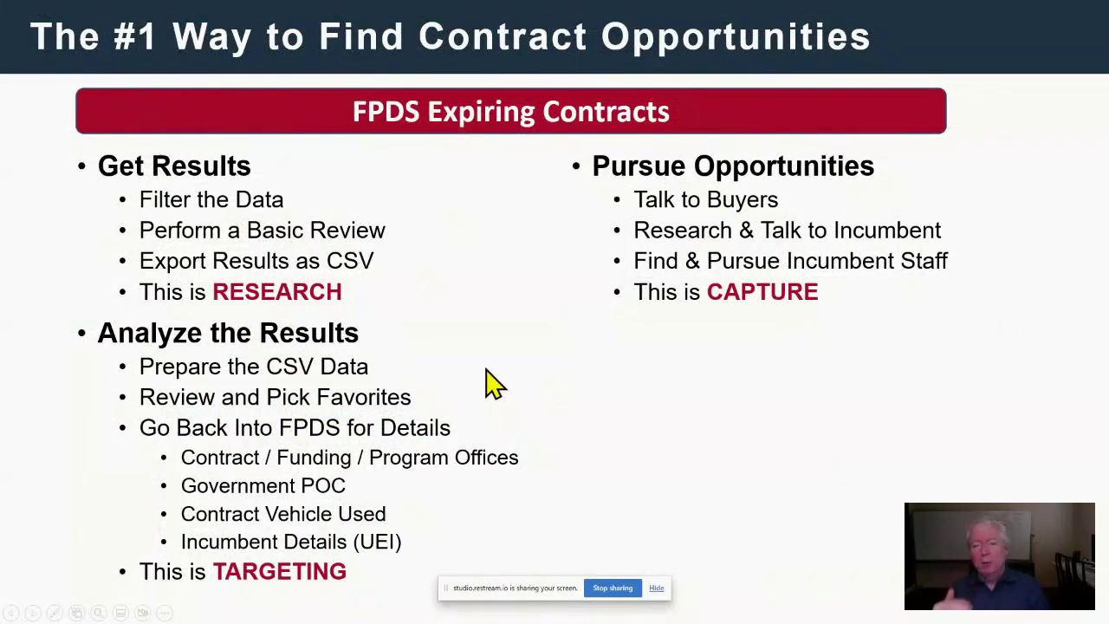
key("alt+Tab")
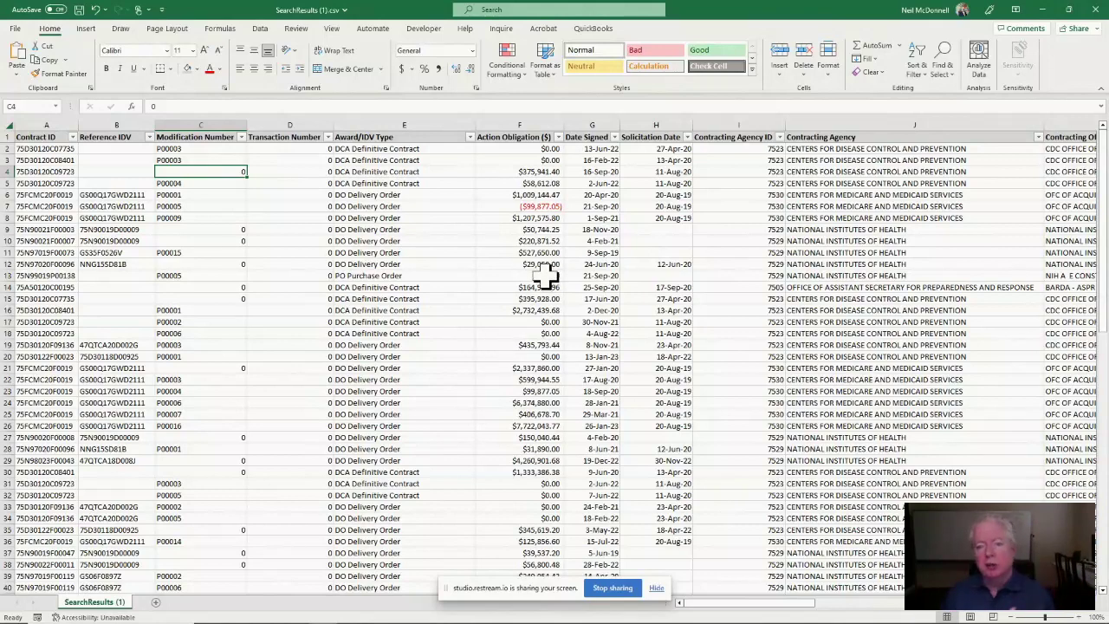
left_click(559, 137)
key("Escape")
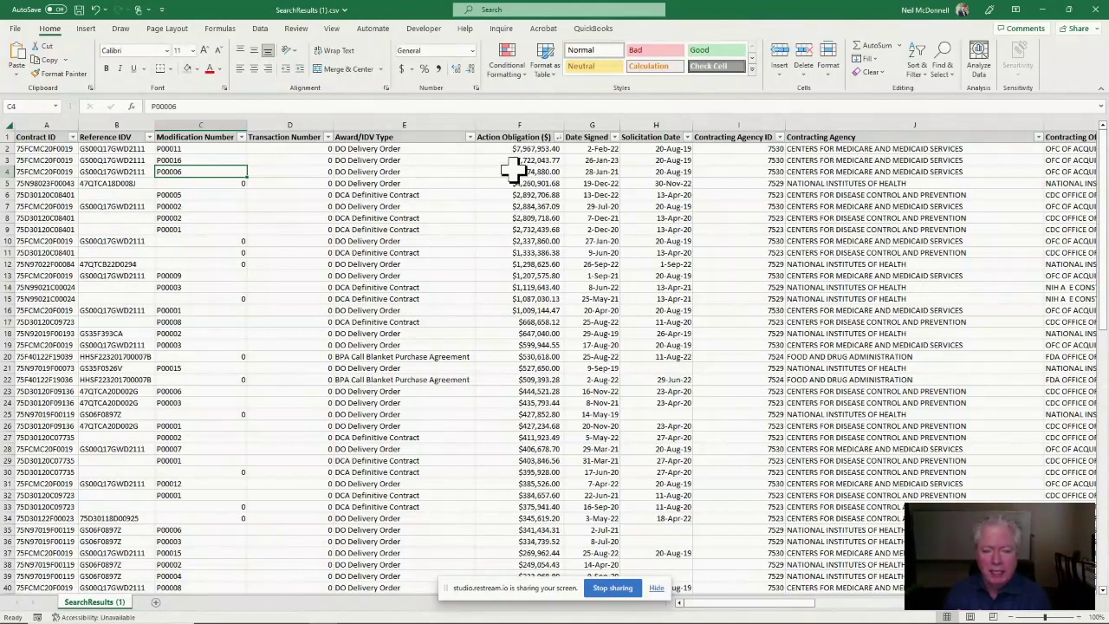
- Review the Action Obligation amounts above one million dollars and the solicitation date of the largest action
left_click_drag(548, 312, 548, 151)
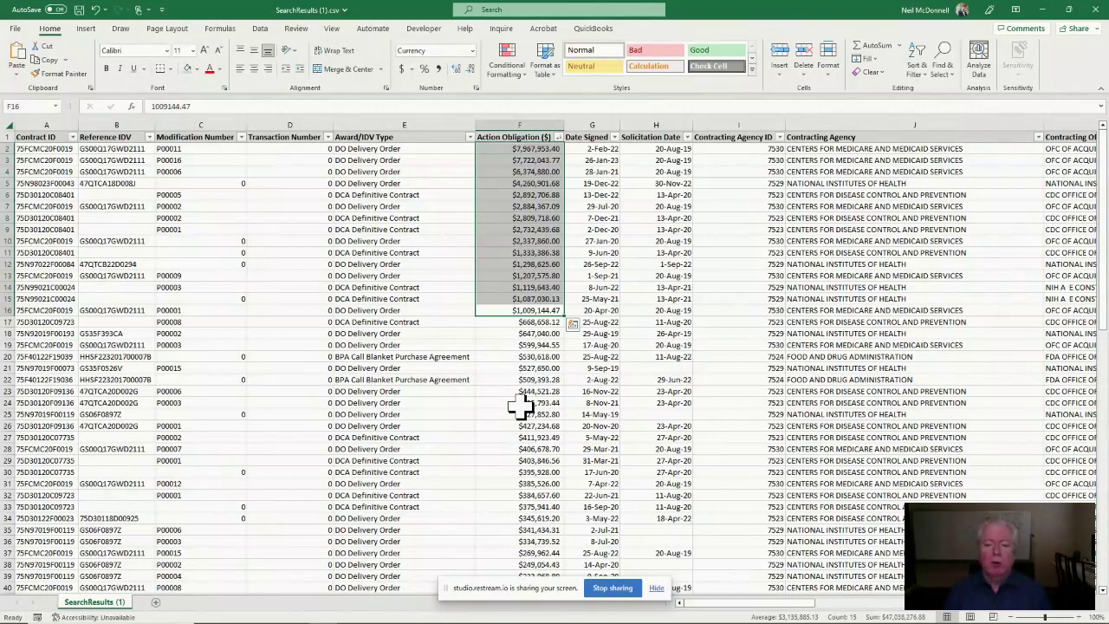
left_click(532, 322)
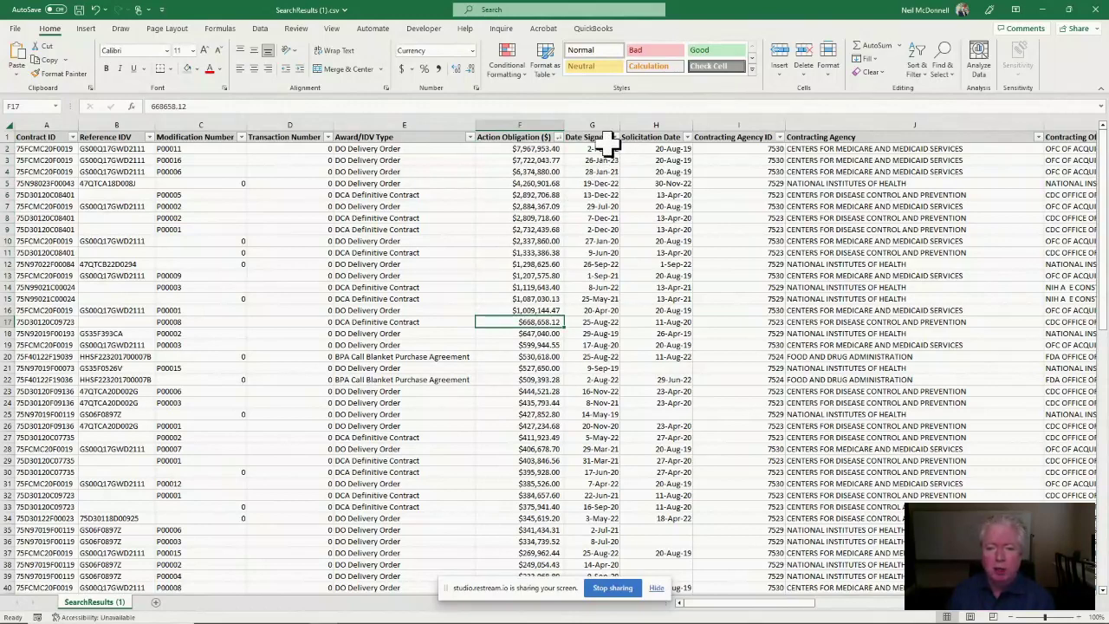
left_click(664, 148)
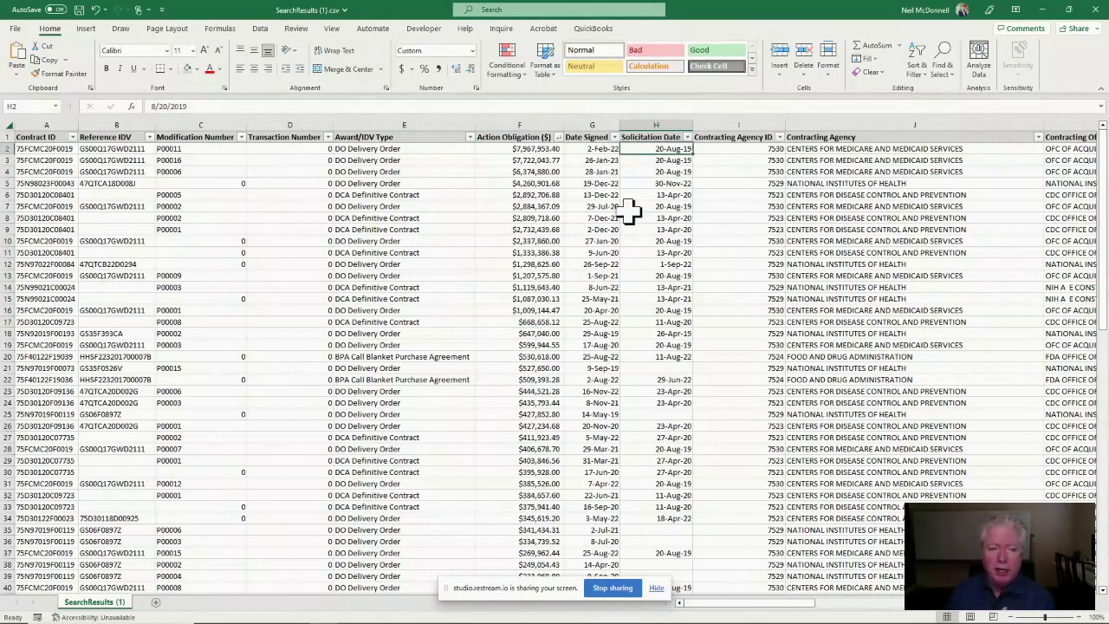
- Sort the data by Award/IDV Type from A to Z and review the groups of award types down the list
left_click(469, 138)
left_click(467, 166)
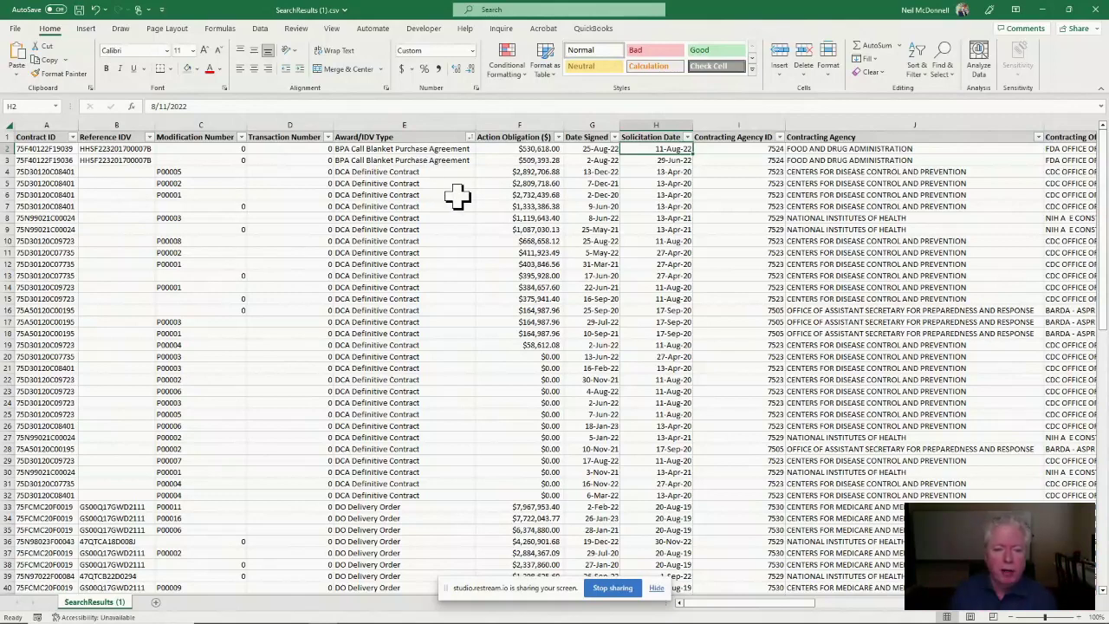
left_click_drag(450, 177, 438, 492)
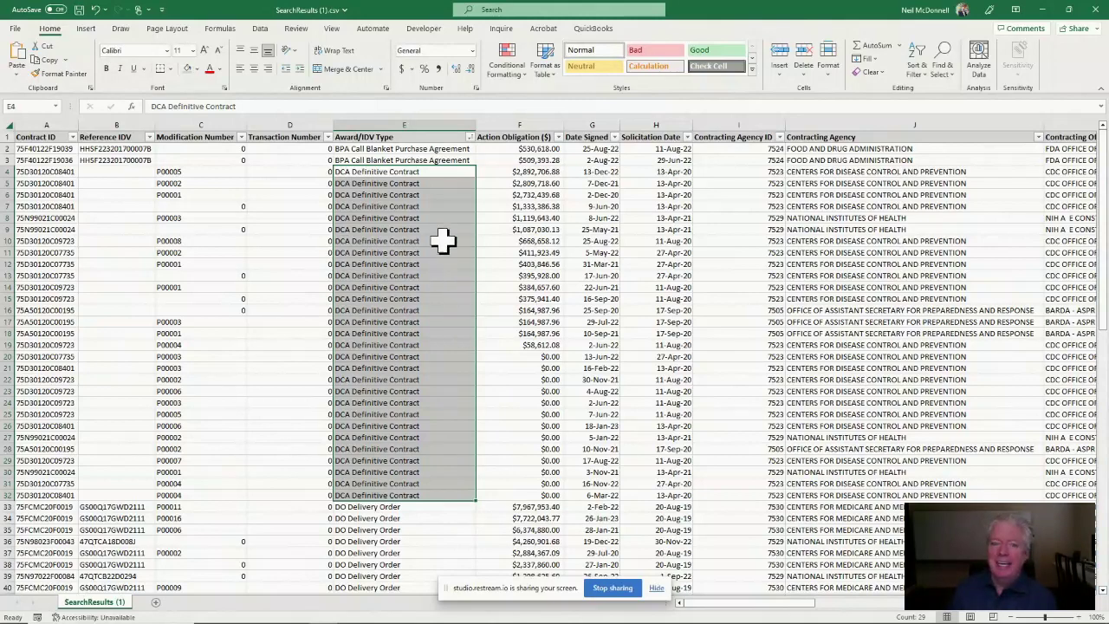
left_click(440, 149)
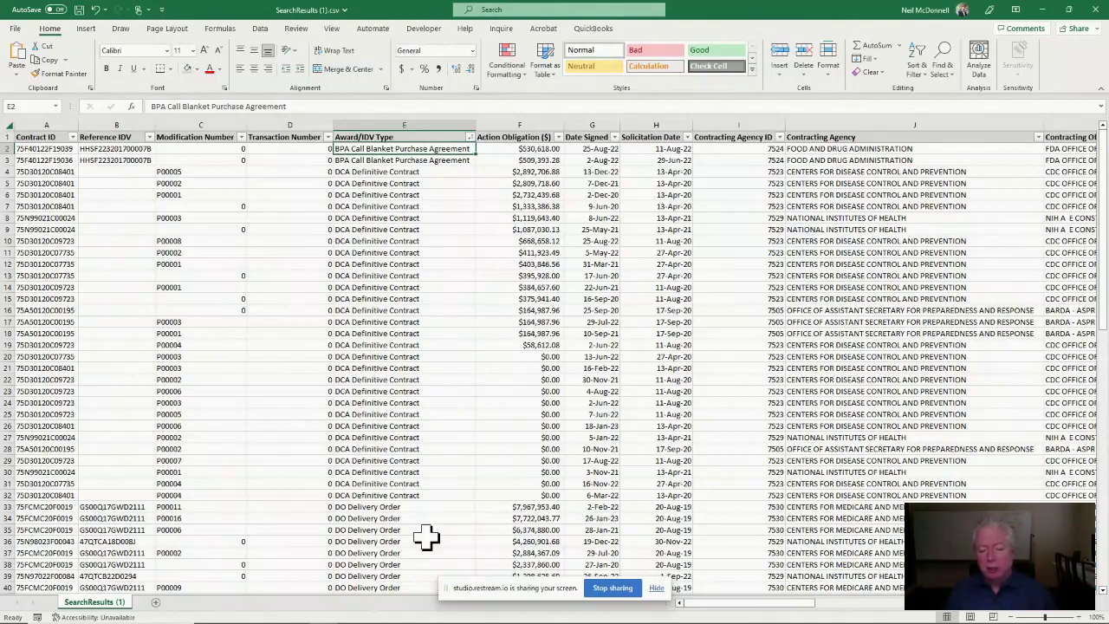
left_click_drag(1106, 219, 1107, 468)
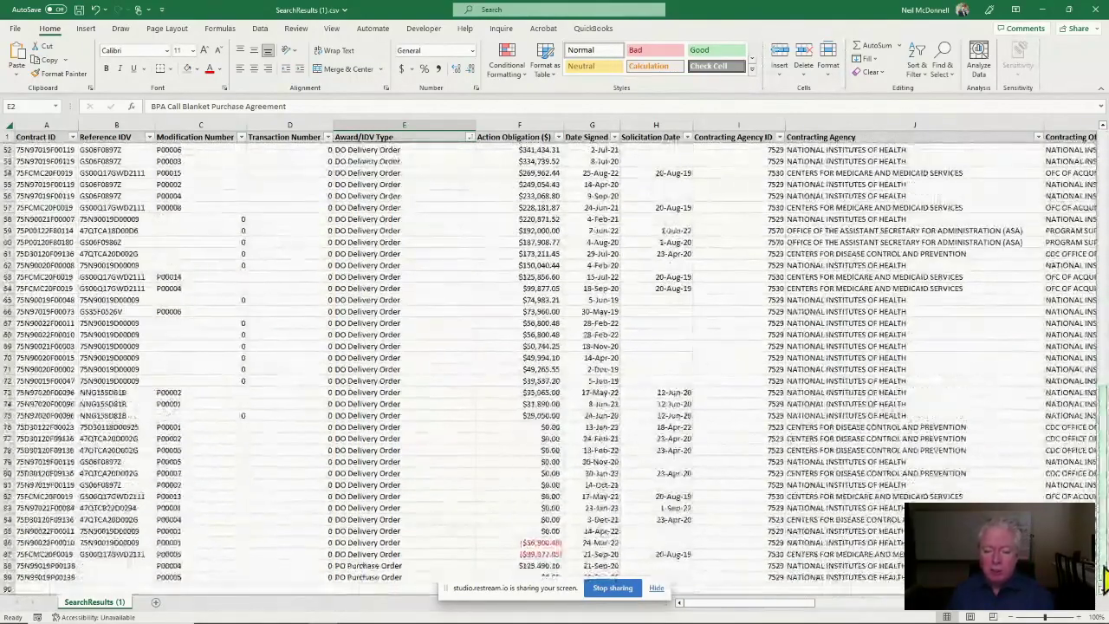
- Sort the data by Action Obligation ($) from smallest to largest and select the lowest amount
left_click(546, 554)
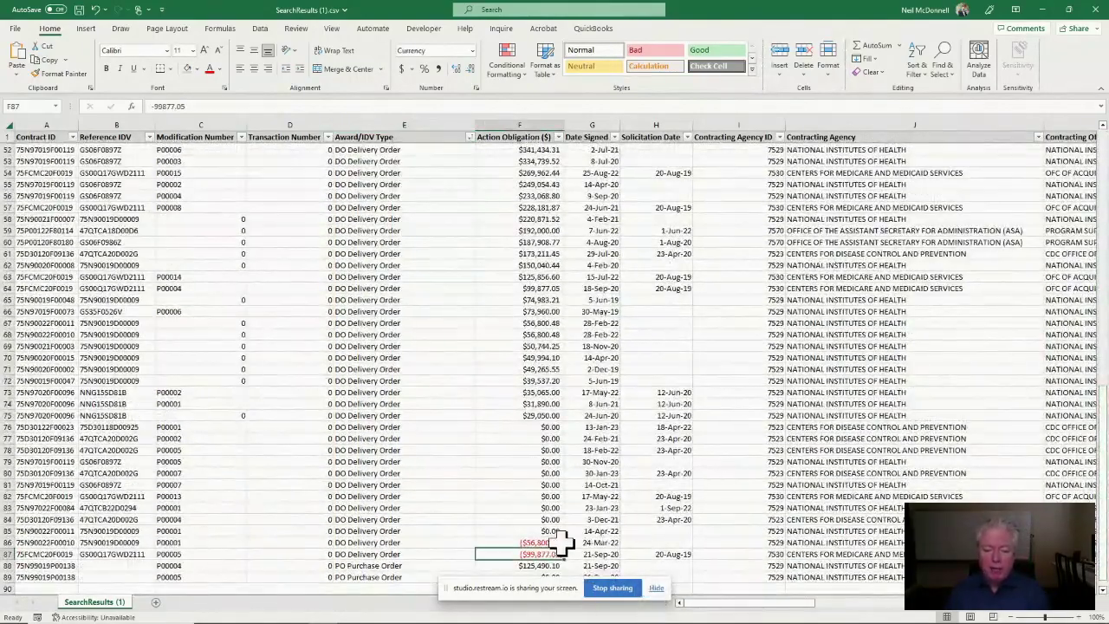
left_click(558, 137)
left_click(531, 164)
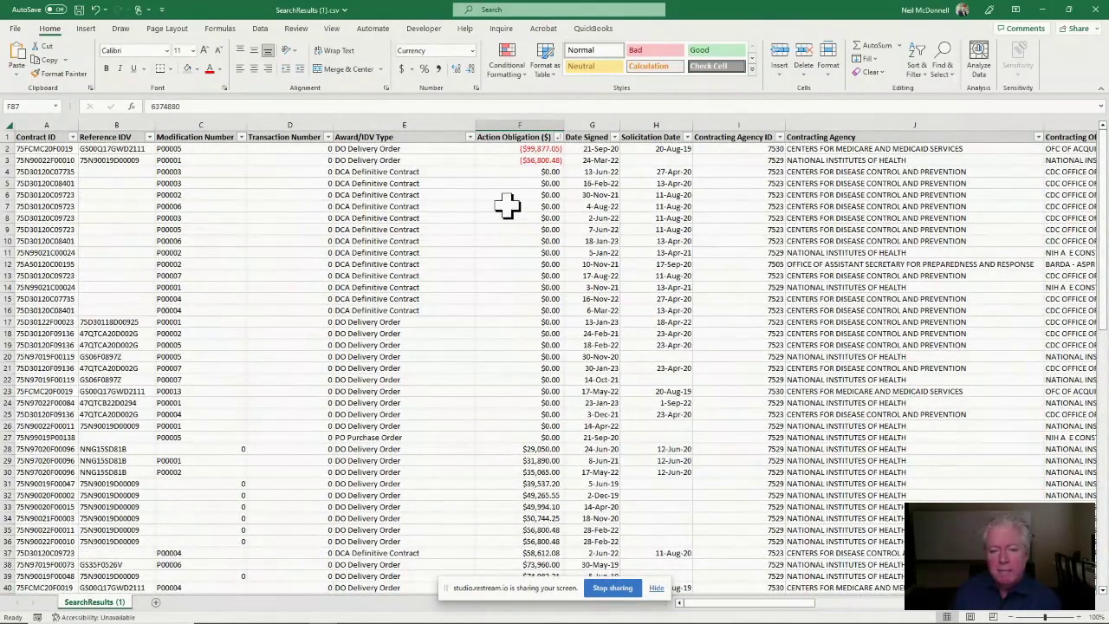
left_click(489, 149)
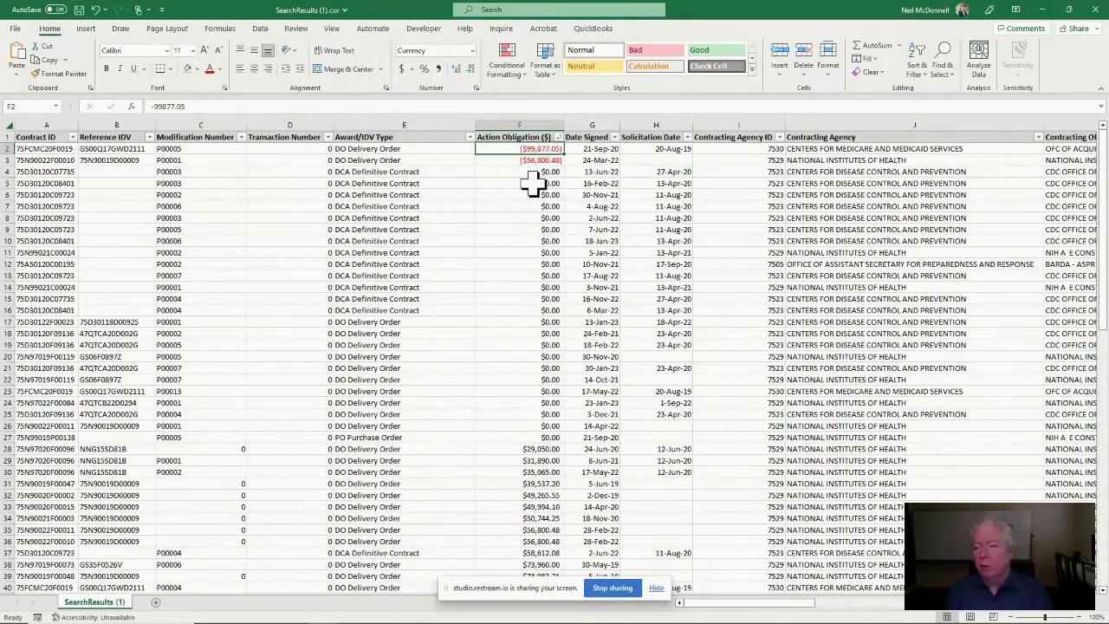
- Sort the data by Contracting Agency from A to Z
left_click(1038, 137)
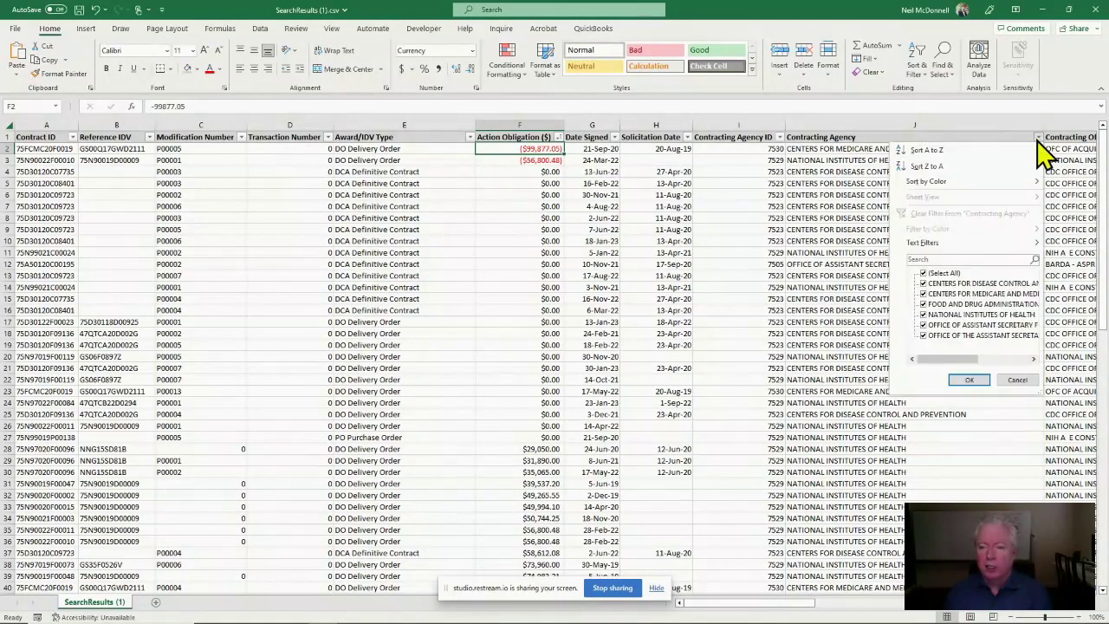
left_click(996, 150)
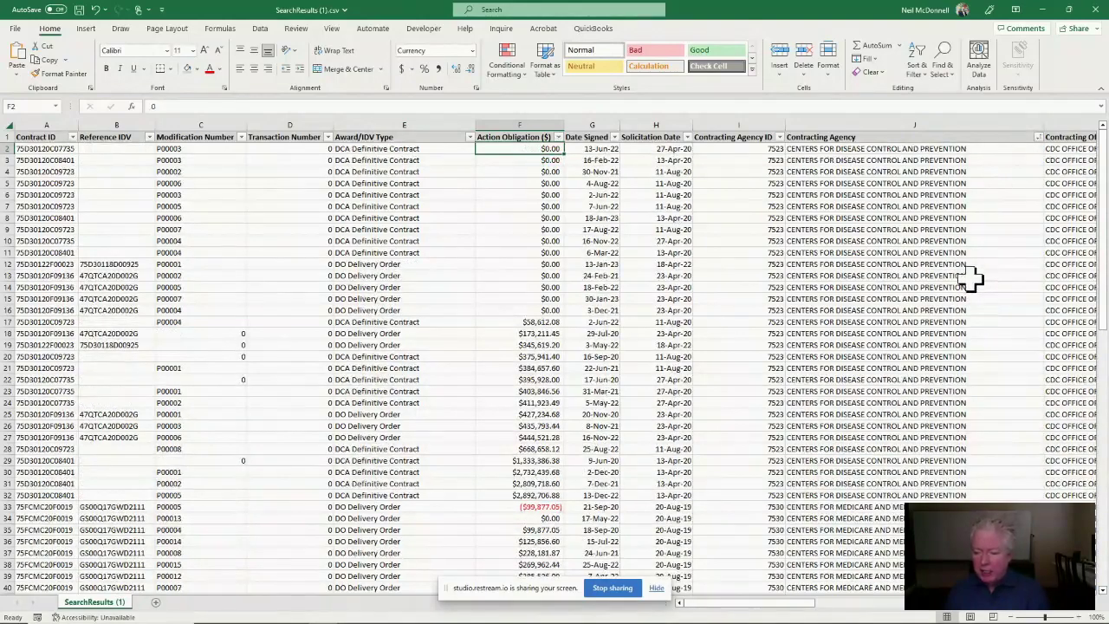
- Look across the remaining columns of the first record, from Action Obligation ($) through CAGE Code
key("Right")
key("Right")
key("Right")
key("Right")
key("Right")
key("Right")
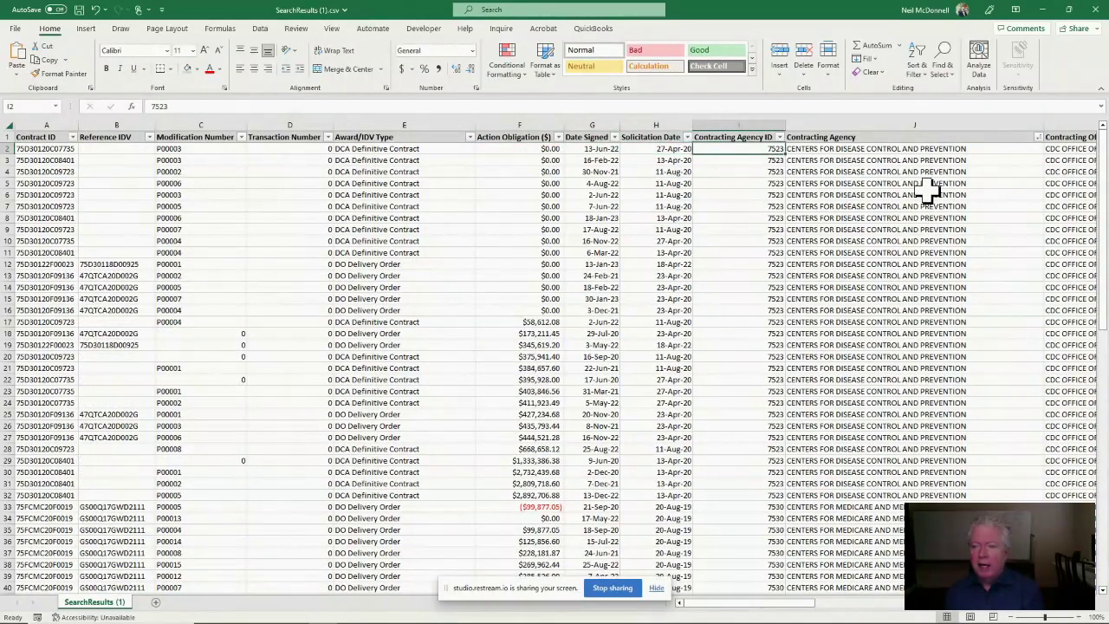
key("Right")
key("Right")
key("Right")
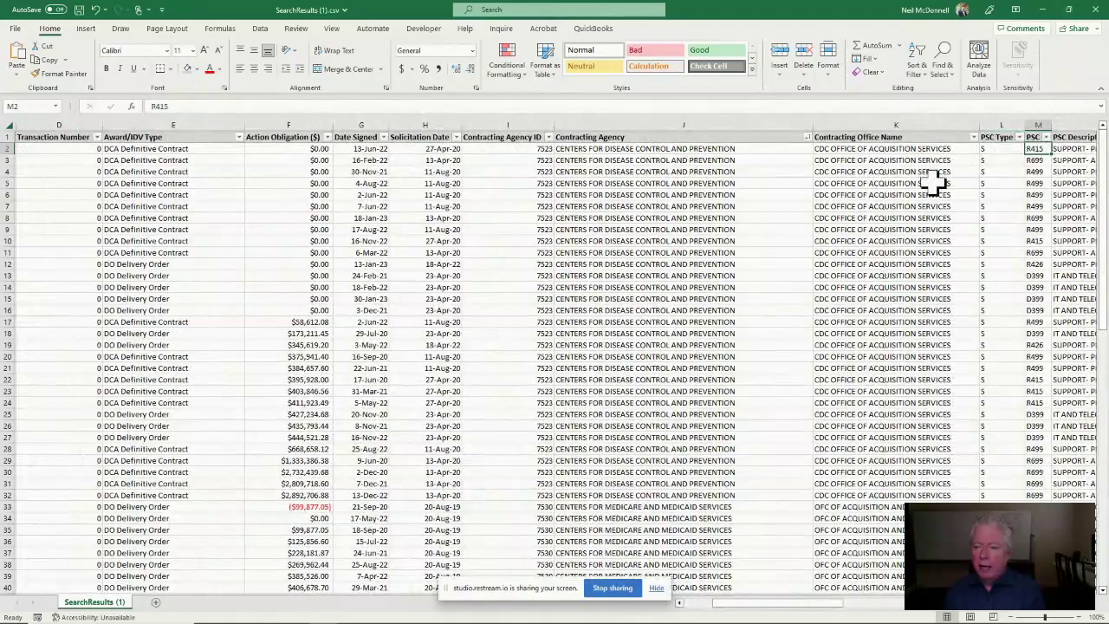
key("Right")
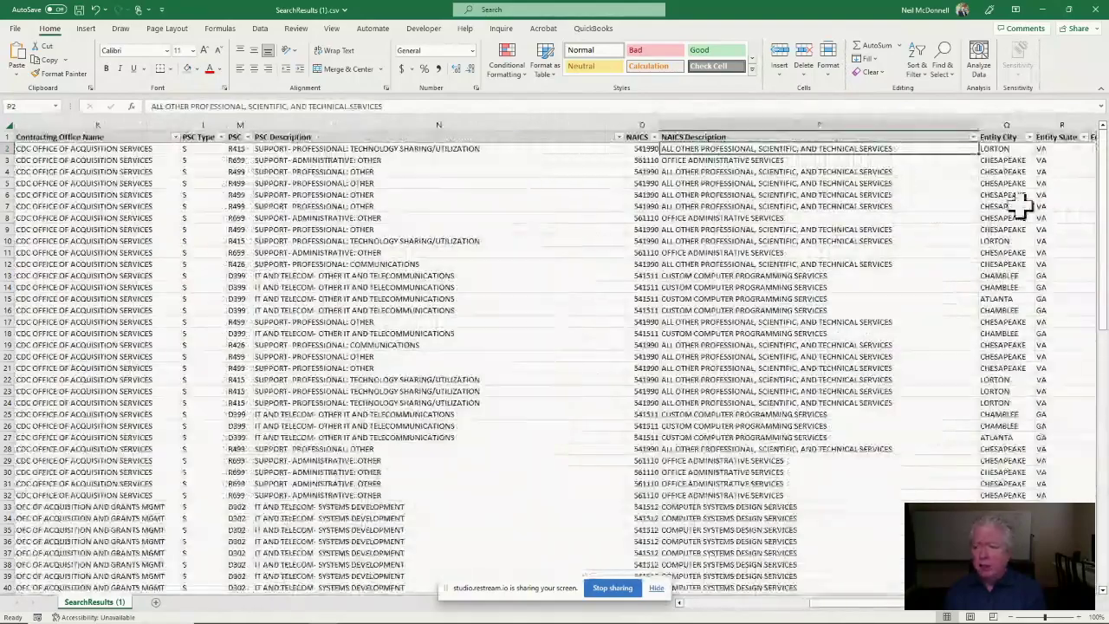
key("Right")
key("Right")
key("Right")
key("Right")
key("Right")
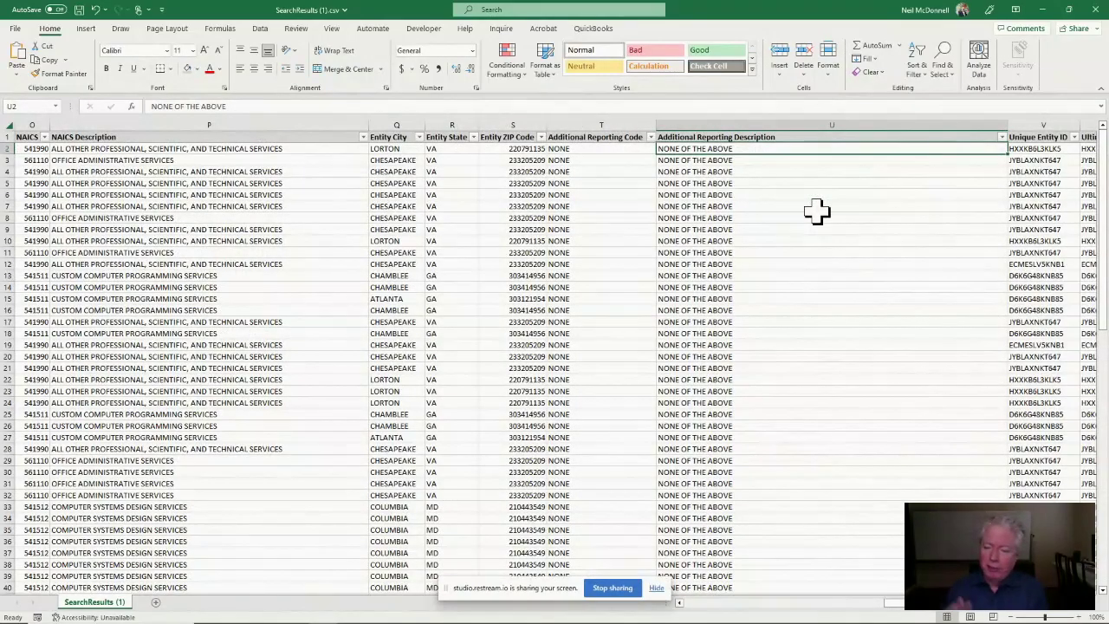
key("Right")
key("Right")
key("Right")
key("Right")
key("Right")
key("Right")
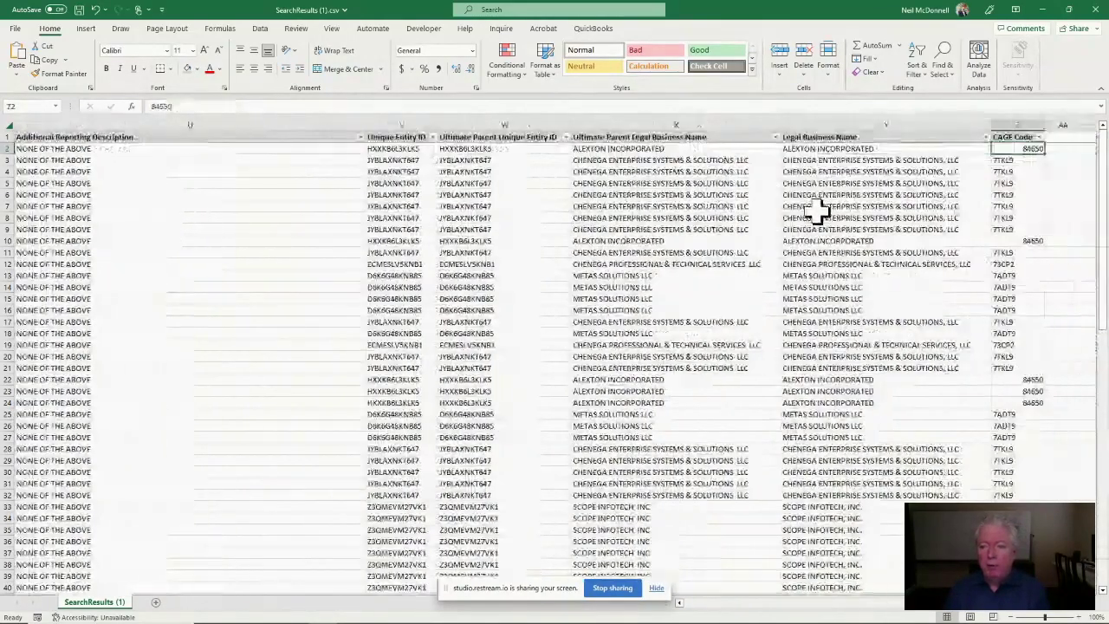
- Sort the data by Legal Business Name from A to Z and review the companies with repeated contract actions down the list
left_click(985, 138)
left_click(872, 150)
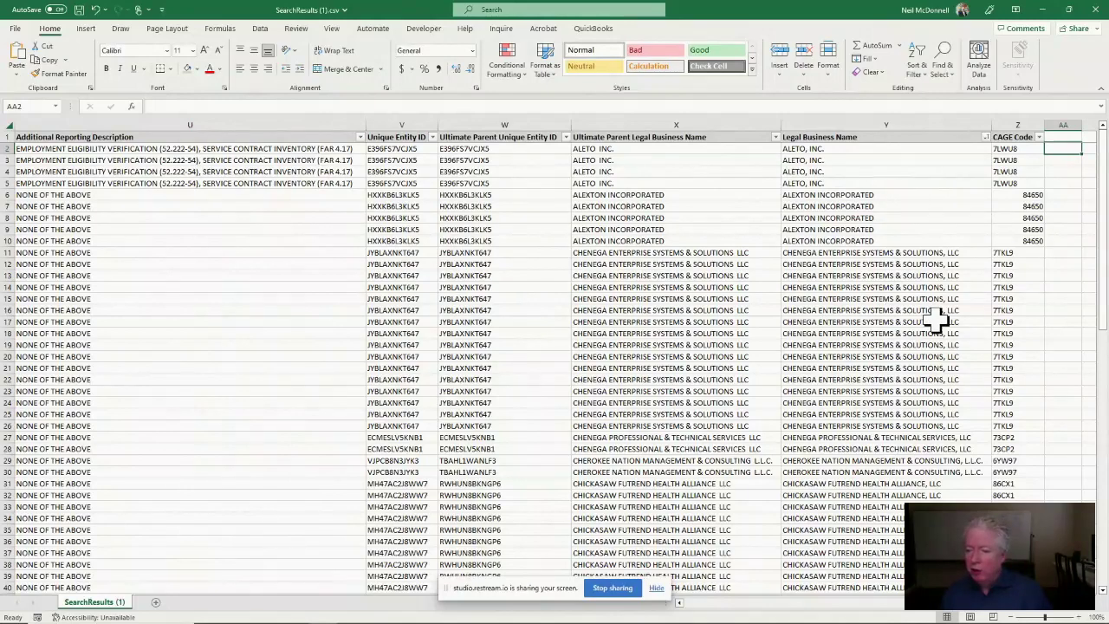
left_click_drag(926, 251, 926, 421)
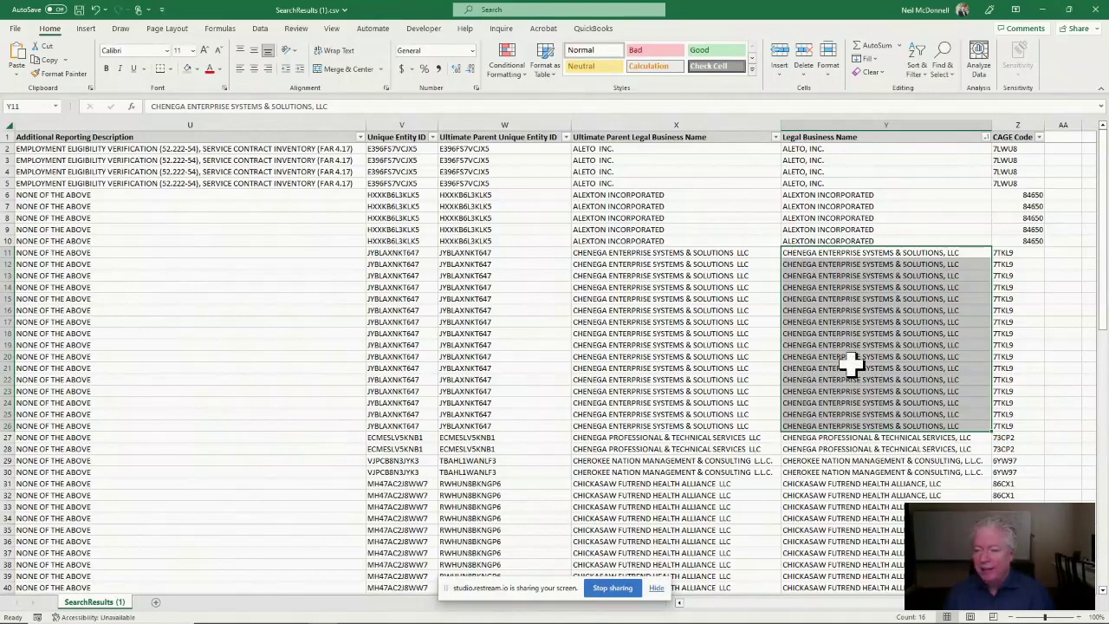
left_click_drag(1105, 246, 1104, 346)
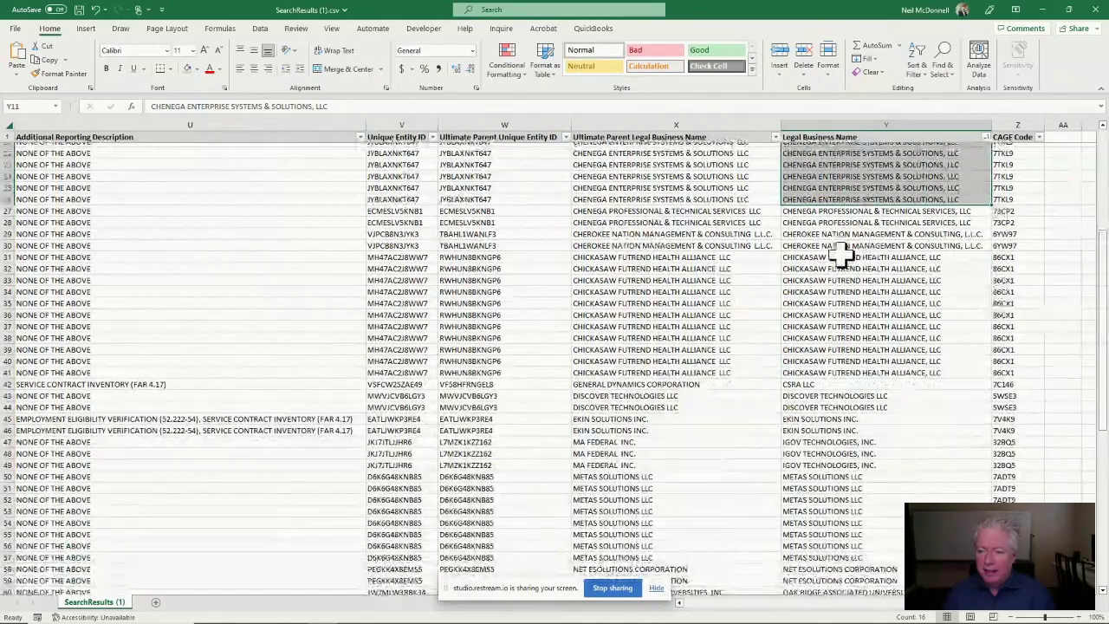
left_click_drag(850, 258, 849, 373)
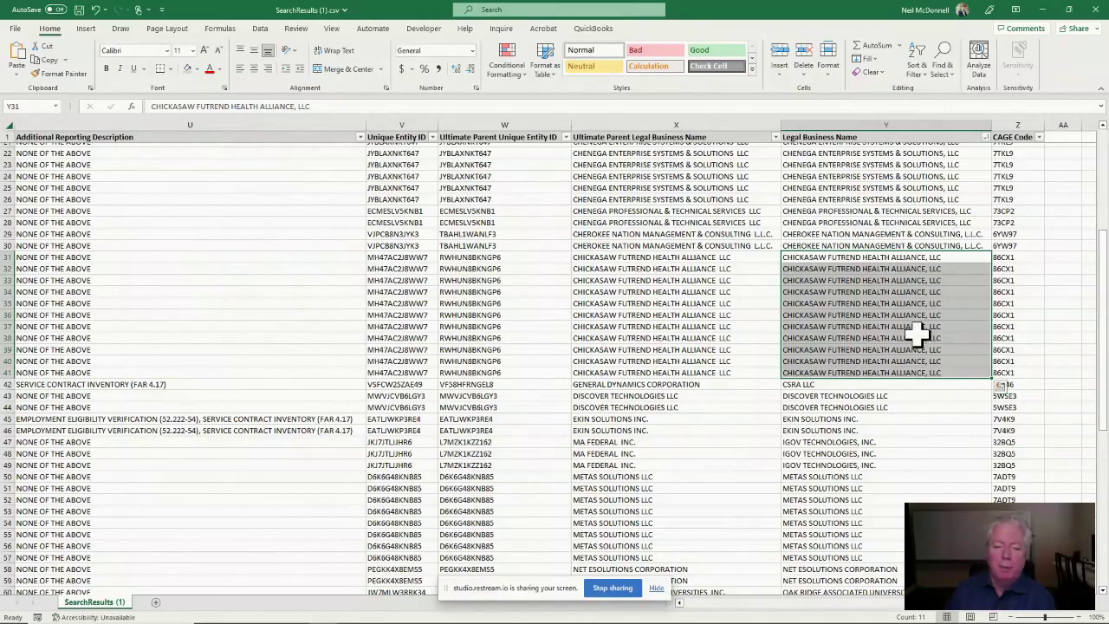
left_click_drag(1102, 258, 1102, 278)
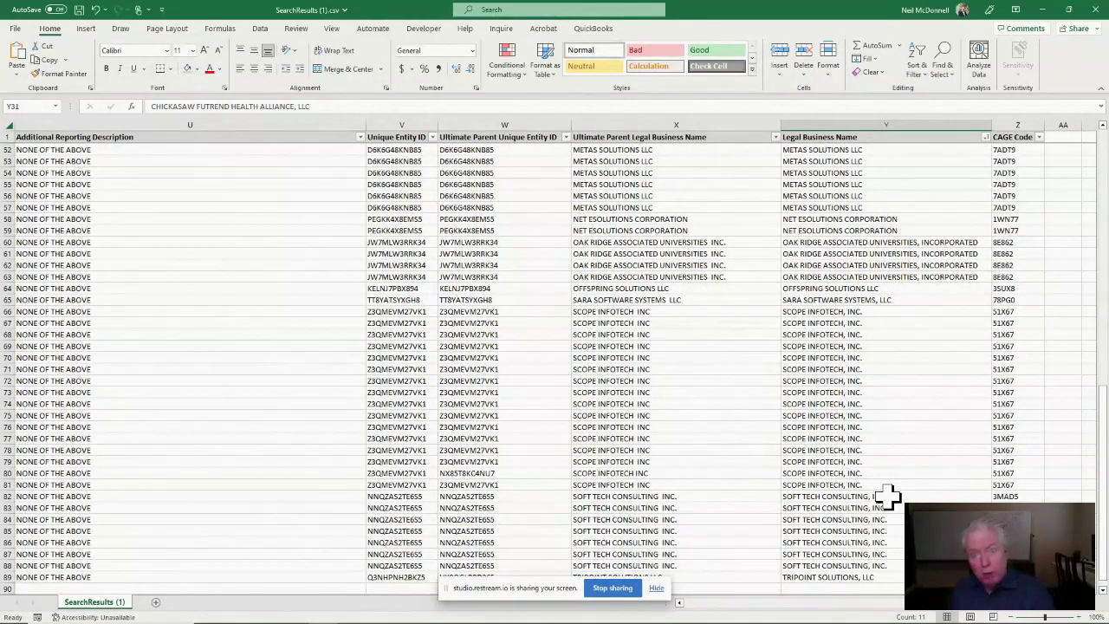
- Highlight the repeated SCOPE INFOTECH, INC. and SOFT TECH CONSULTING, INC. entries in the Legal Business Name column to compare their contract actions
left_click_drag(888, 496, 888, 571)
left_click_drag(904, 371, 917, 437)
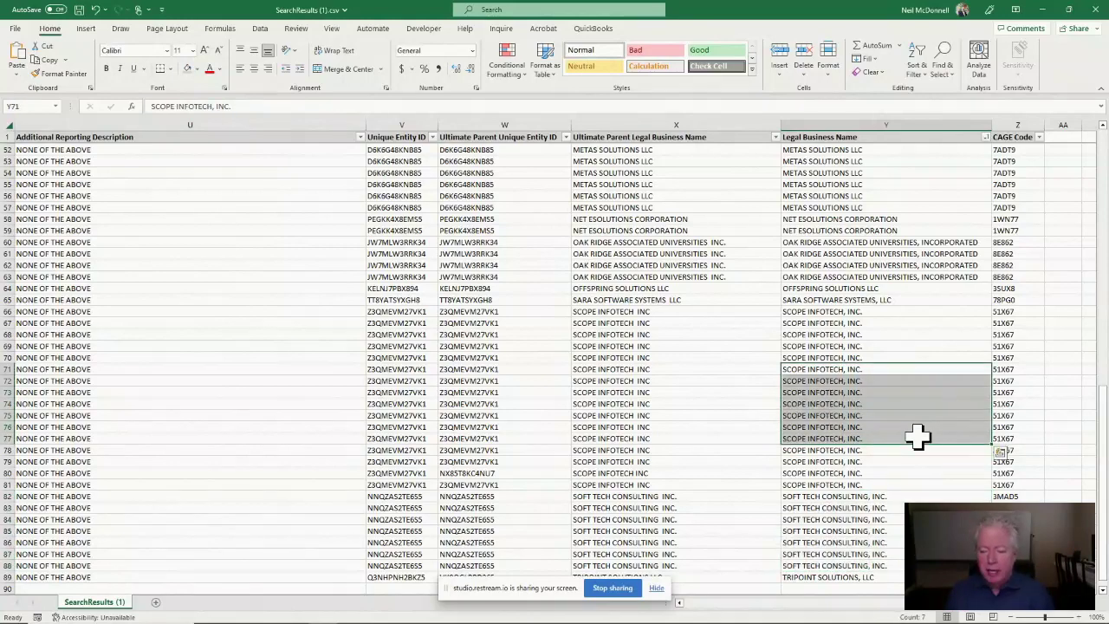
left_click_drag(901, 496, 896, 565)
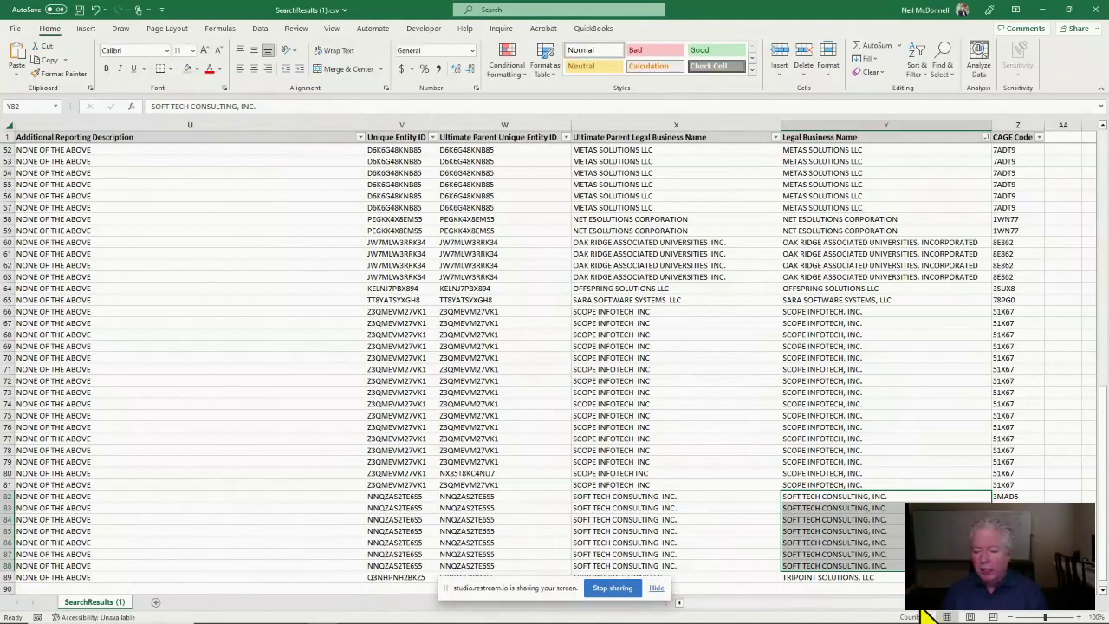
- Sort the data by Action Obligation ($) from largest to smallest and select the highest amount
scroll(725, 277, "left", 8)
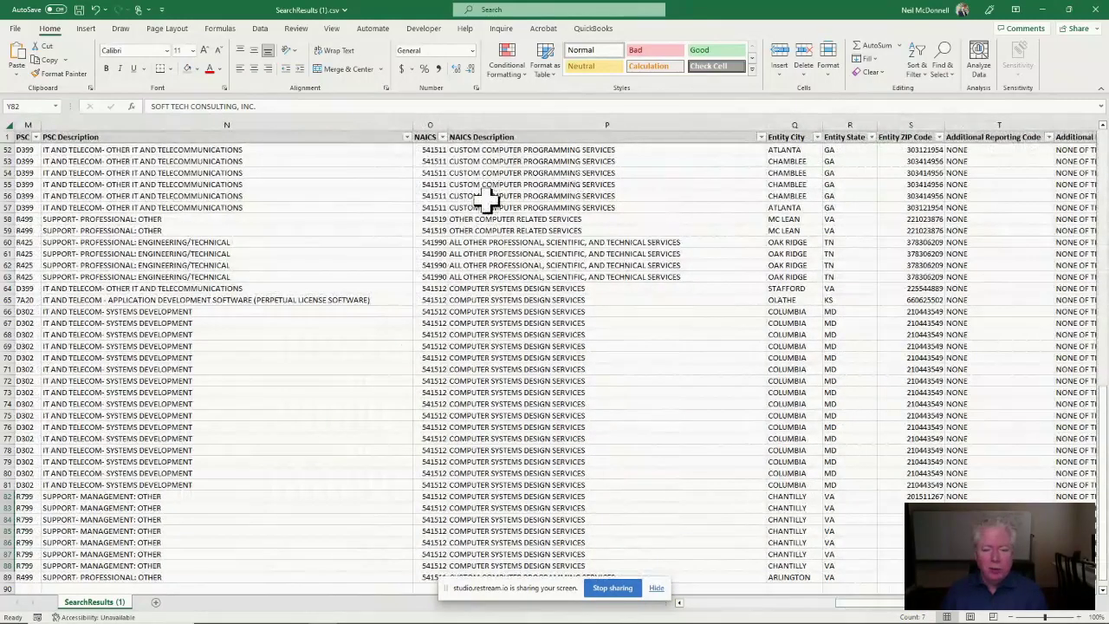
scroll(712, 609, "left", 10)
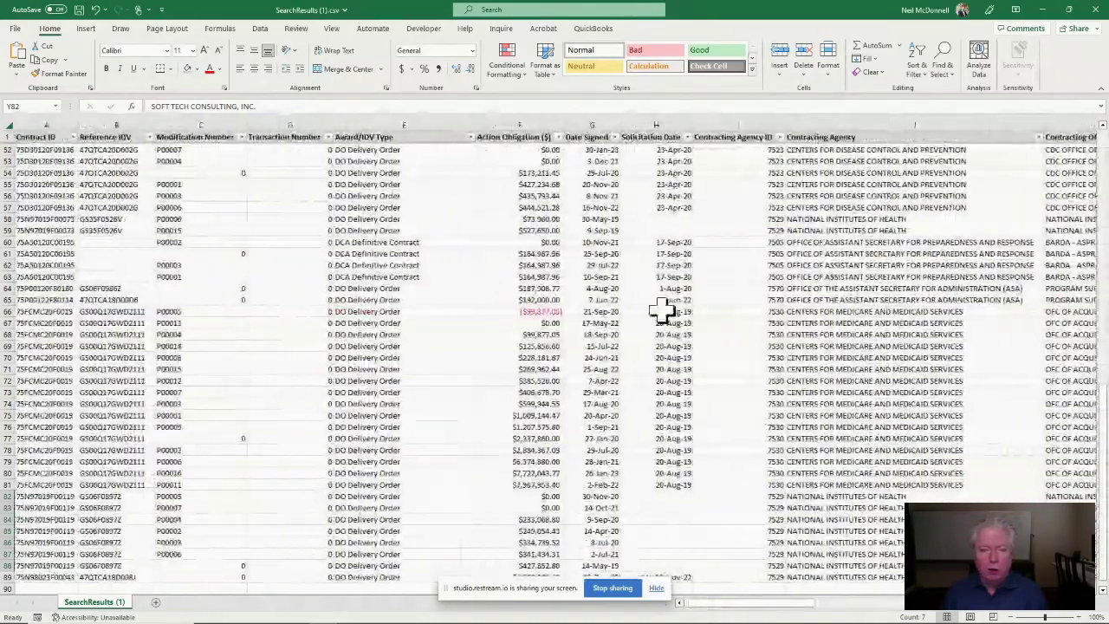
left_click(559, 137)
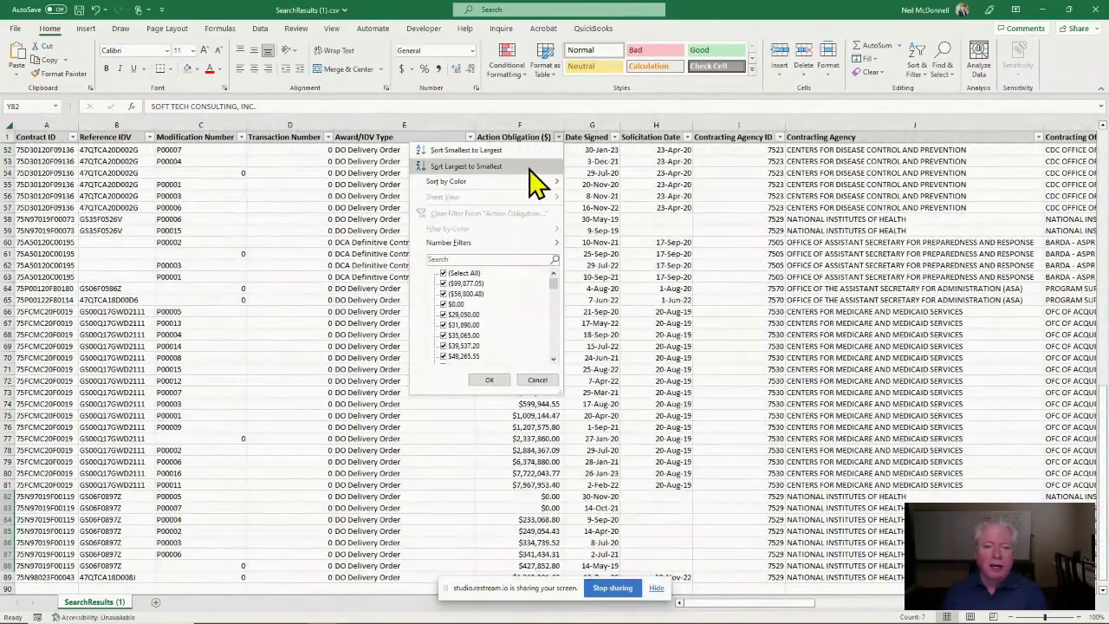
left_click(530, 171)
left_click(538, 149)
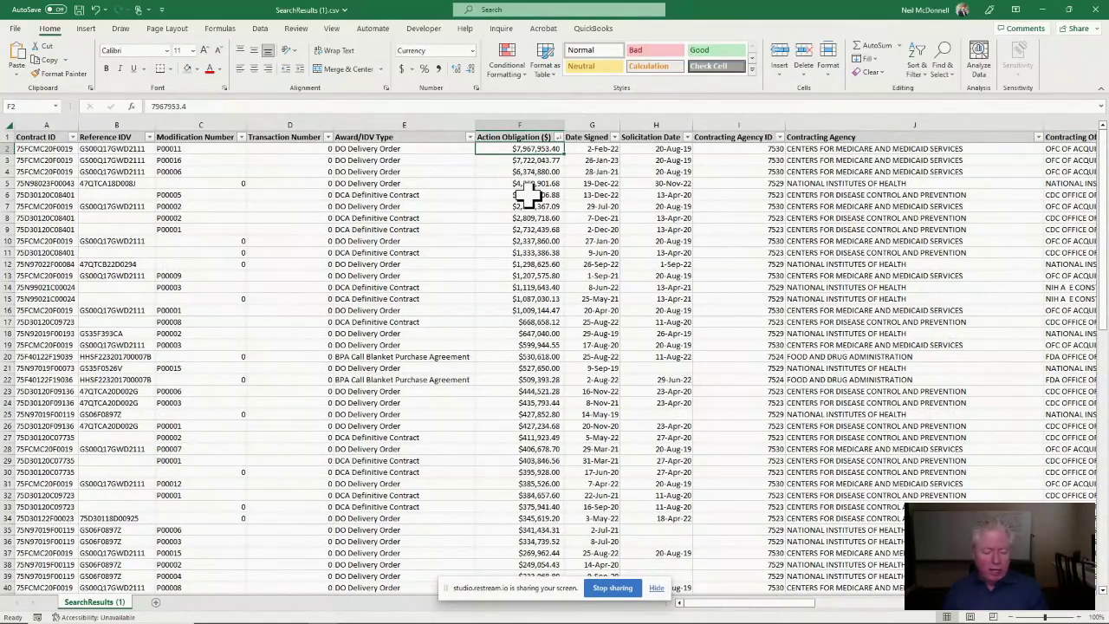
- Switch to the presentation slide on FPDS Expiring Contracts
key("alt+Tab")
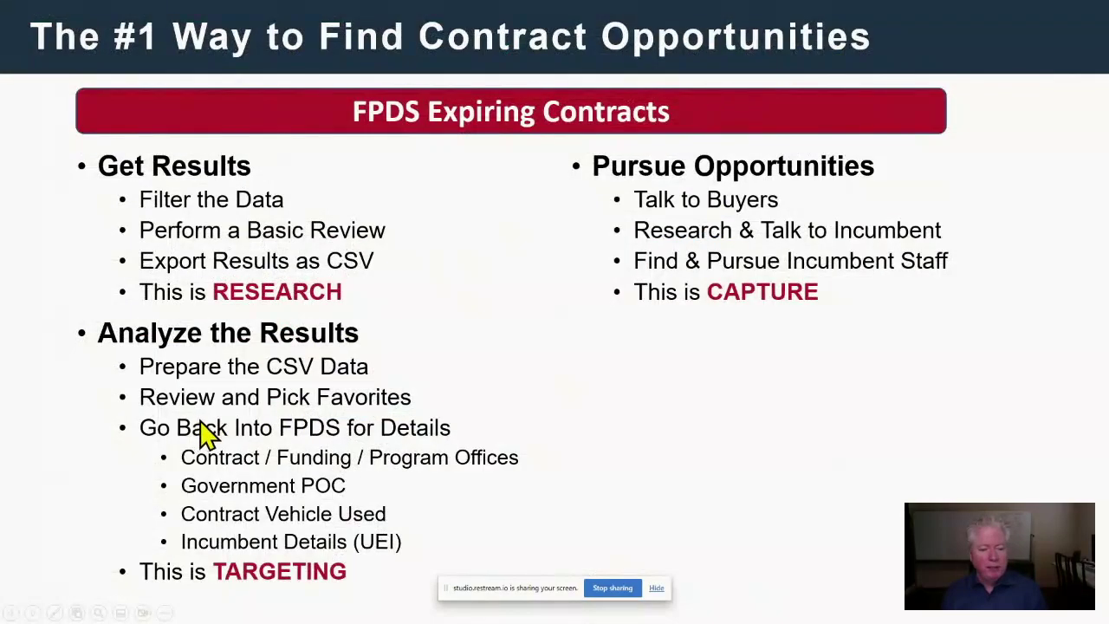